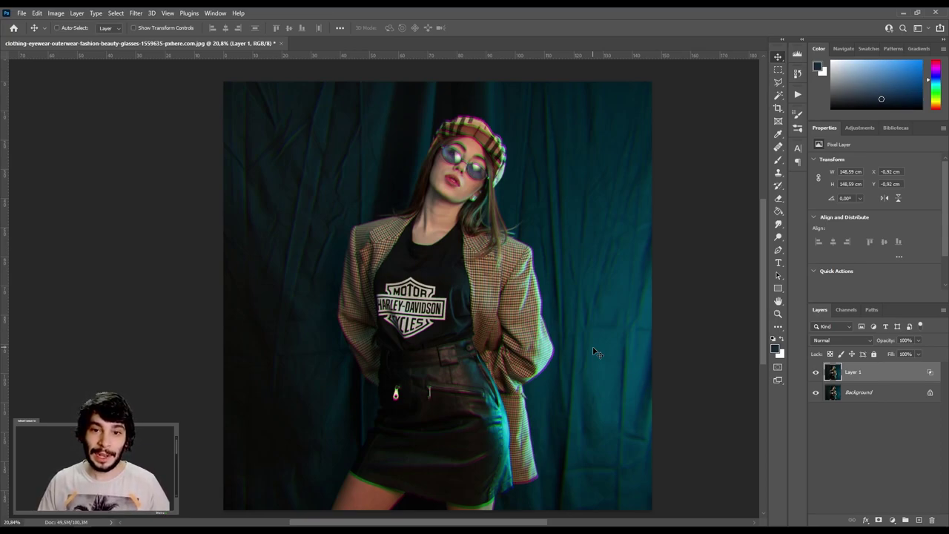
Step: Delete the fringe effect layer, duplicate Background to Layer 1 with Ctrl+J, and open the Filter menu
scroll(504, 176, up, 3)
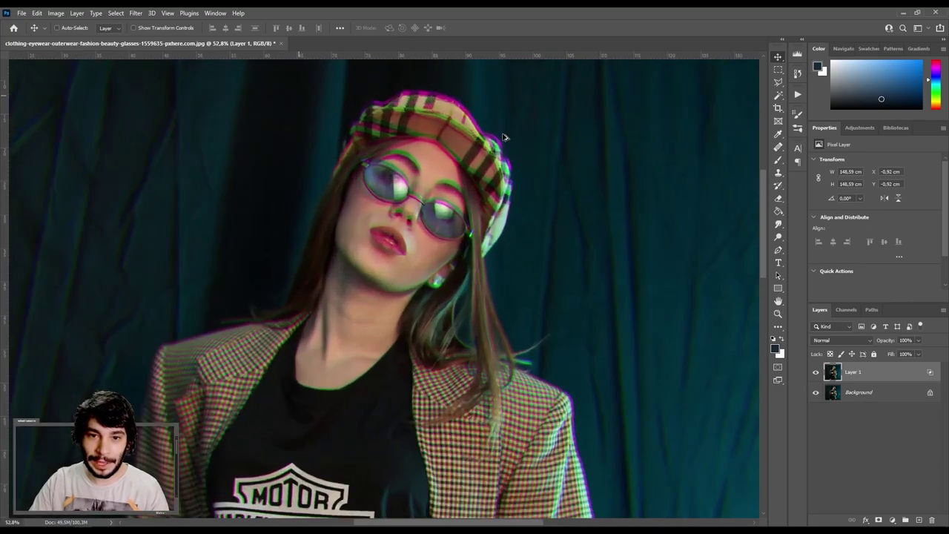
scroll(504, 176, up, 3)
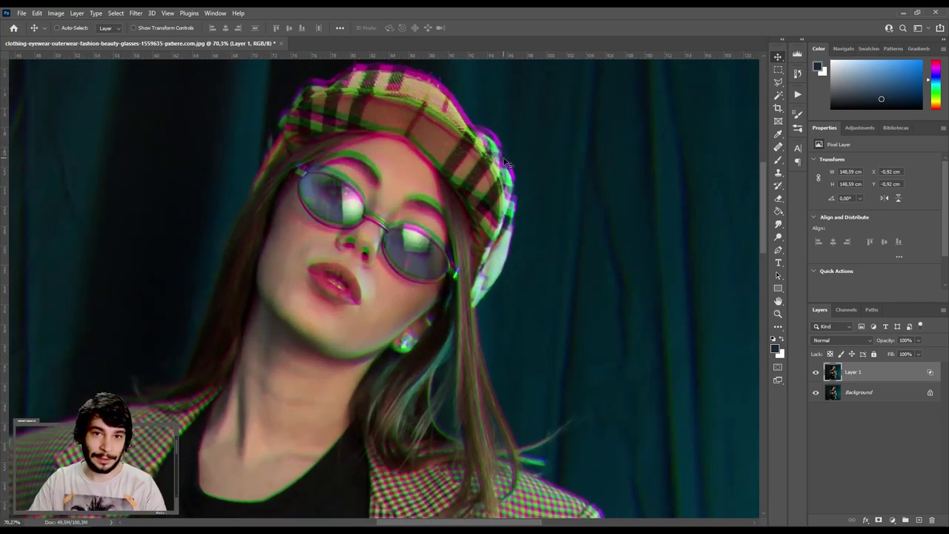
scroll(505, 161, down, 2)
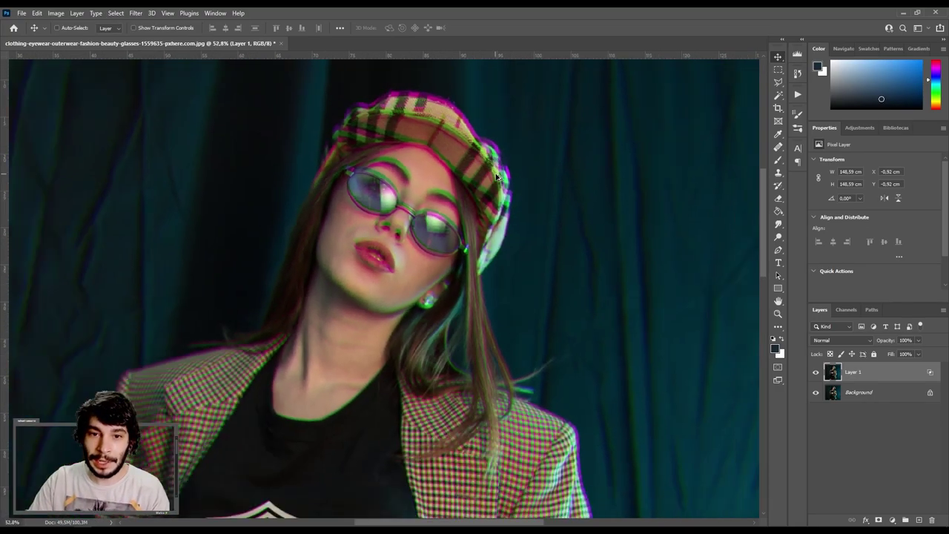
scroll(503, 174, down, 3)
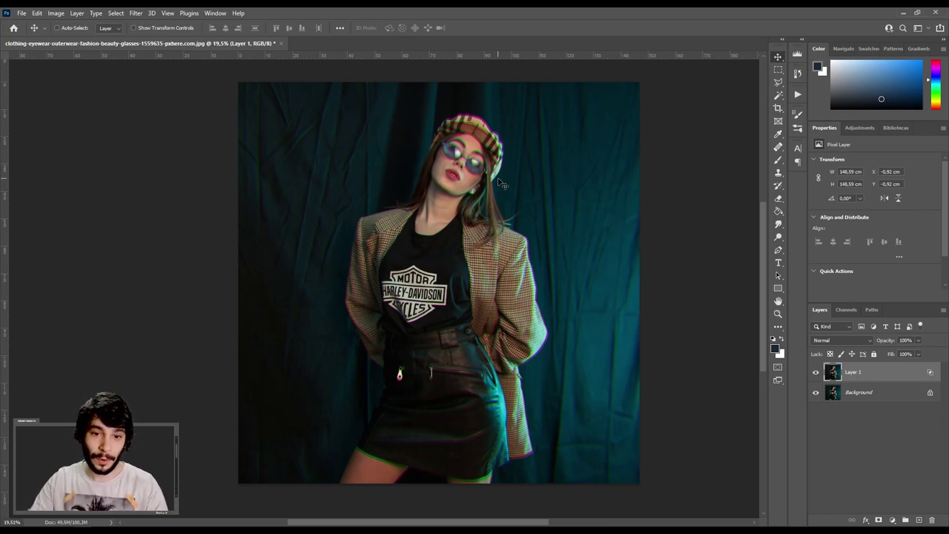
scroll(458, 237, up, 1)
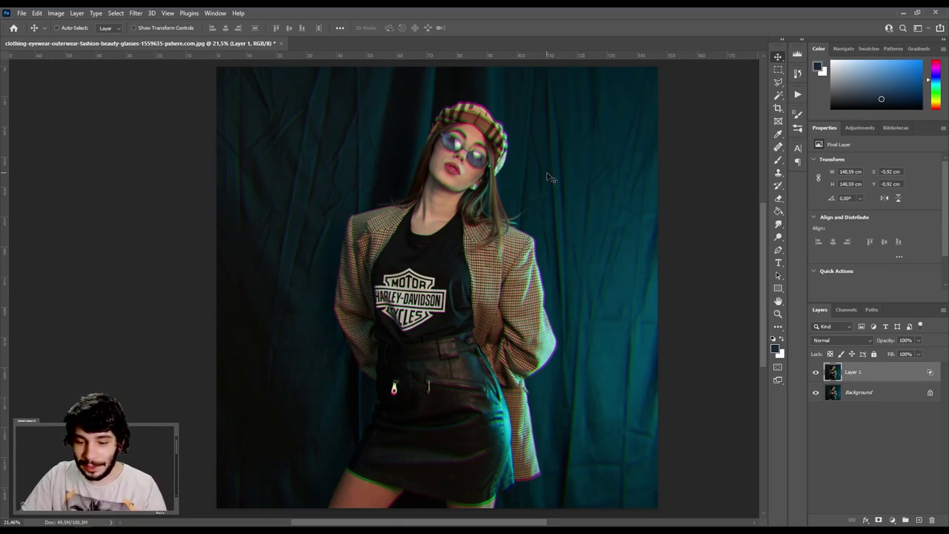
key(Delete)
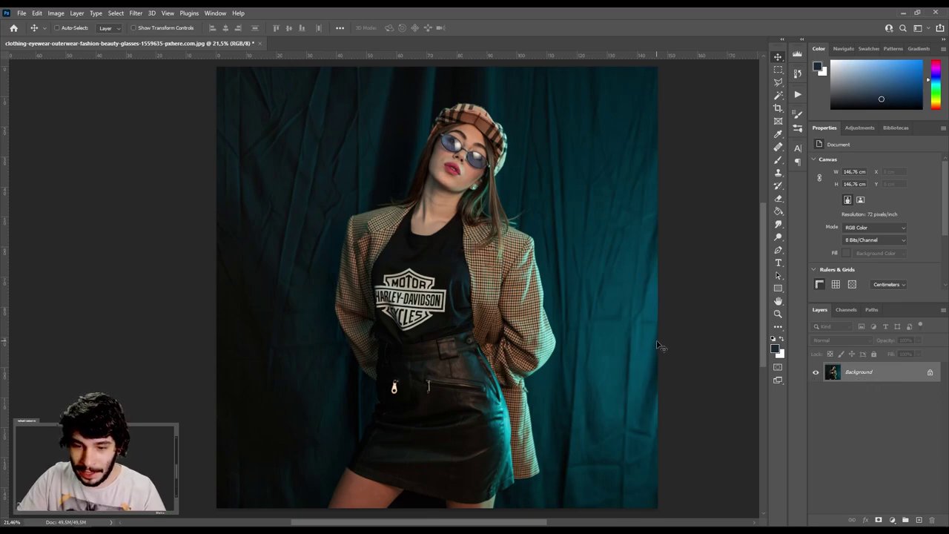
key(ctrl+j)
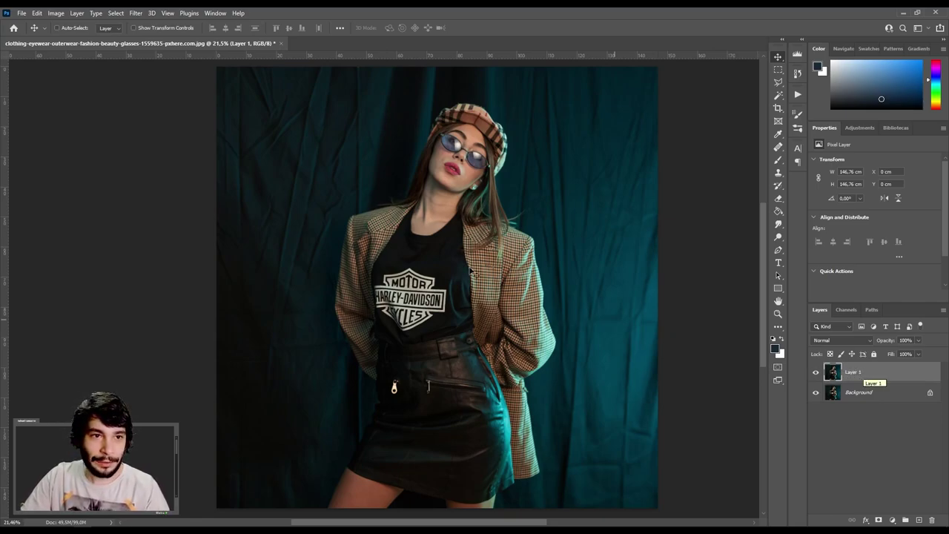
click(138, 14)
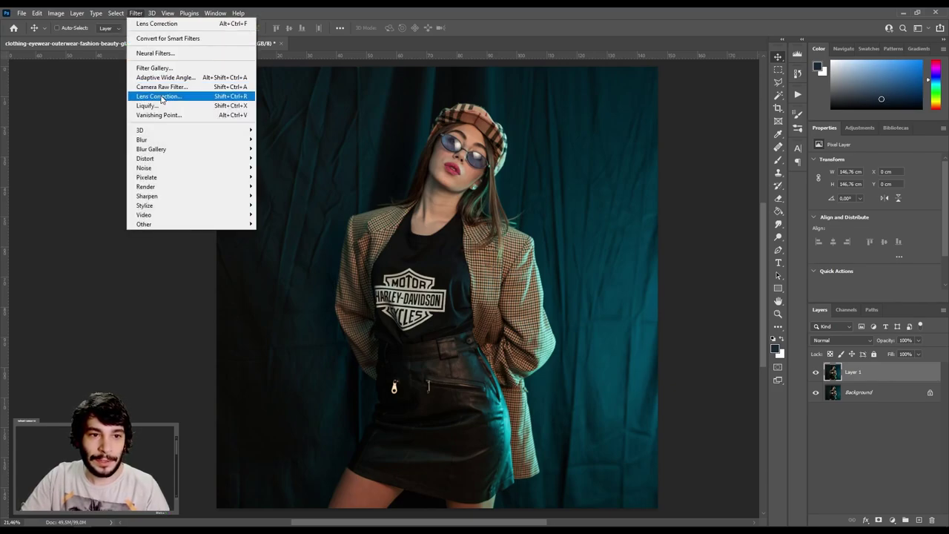
Step: Apply Lens Correction with Custom chromatic aberration of red/cyan +68,25, green/magenta -35,71, blue/yellow -3,97
click(228, 97)
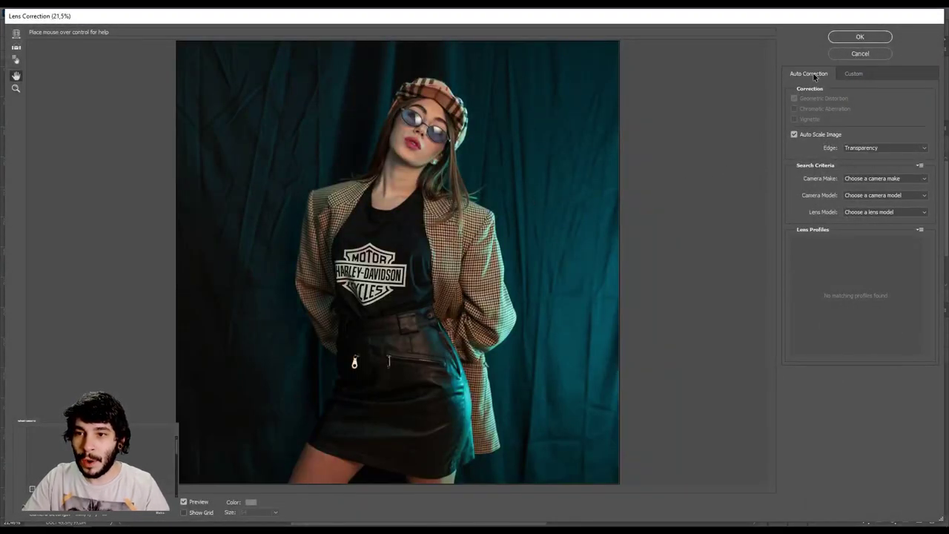
click(860, 74)
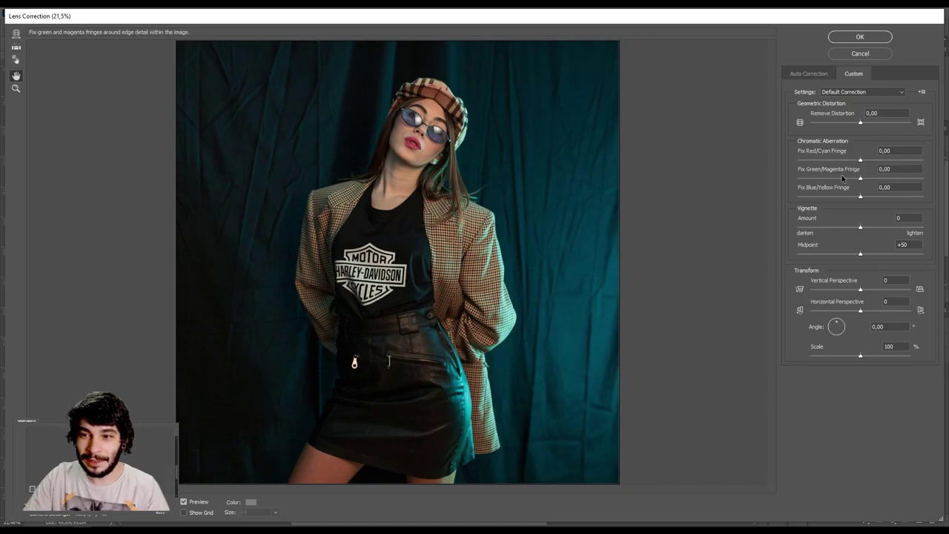
drag(880, 160, 838, 178)
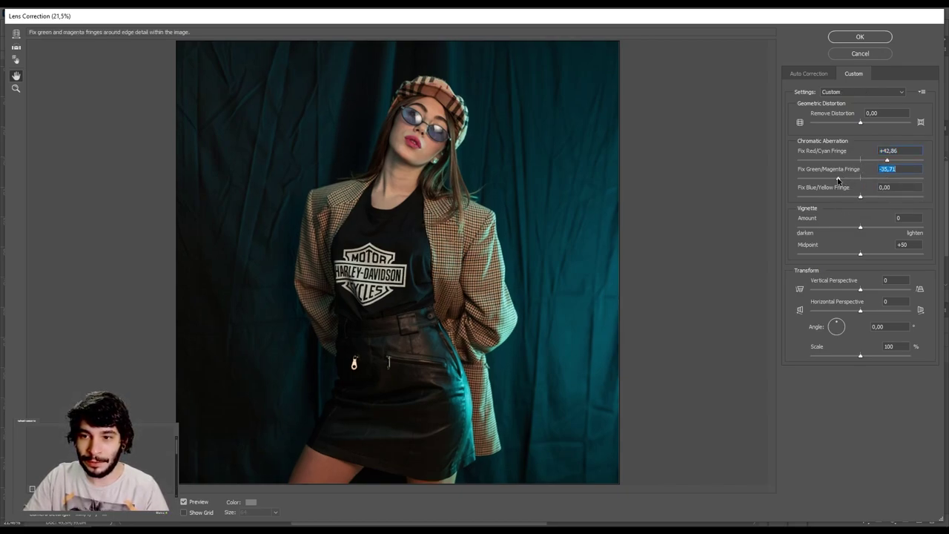
click(896, 197)
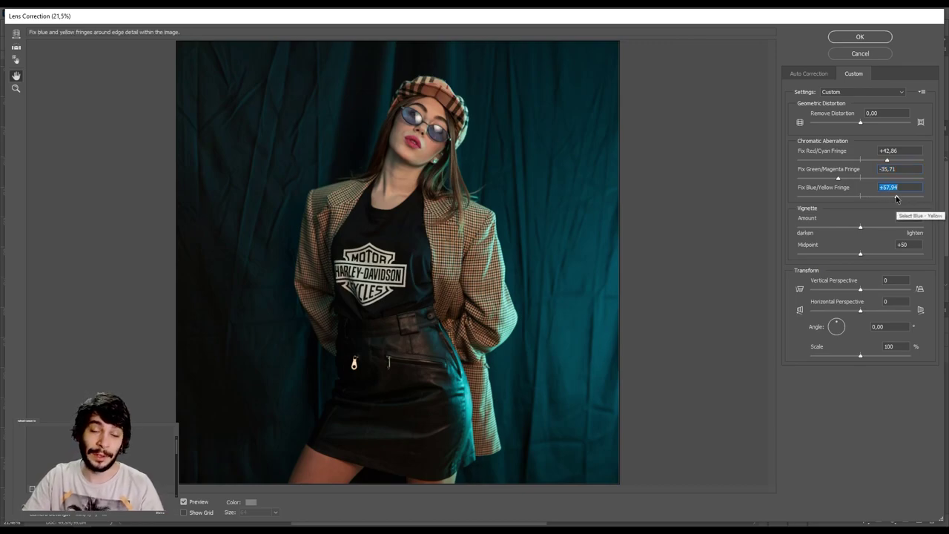
mouse_move(896, 196)
mouse_down()
mouse_move(832, 199)
mouse_move(858, 197)
mouse_up()
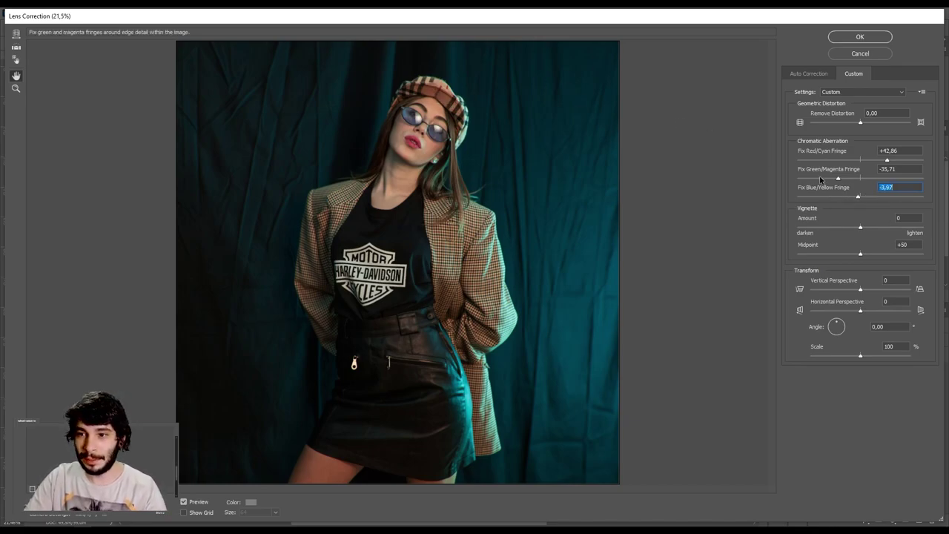
click(900, 161)
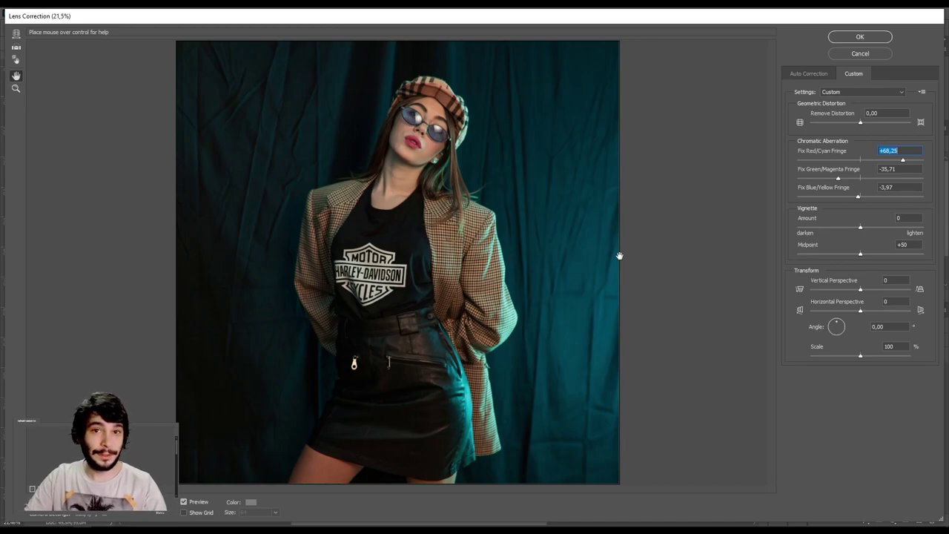
click(861, 38)
Step: Zoom into the face and toggle Layer 1's visibility repeatedly to compare the lens-corrected layer with the original
scroll(496, 115, up, 3)
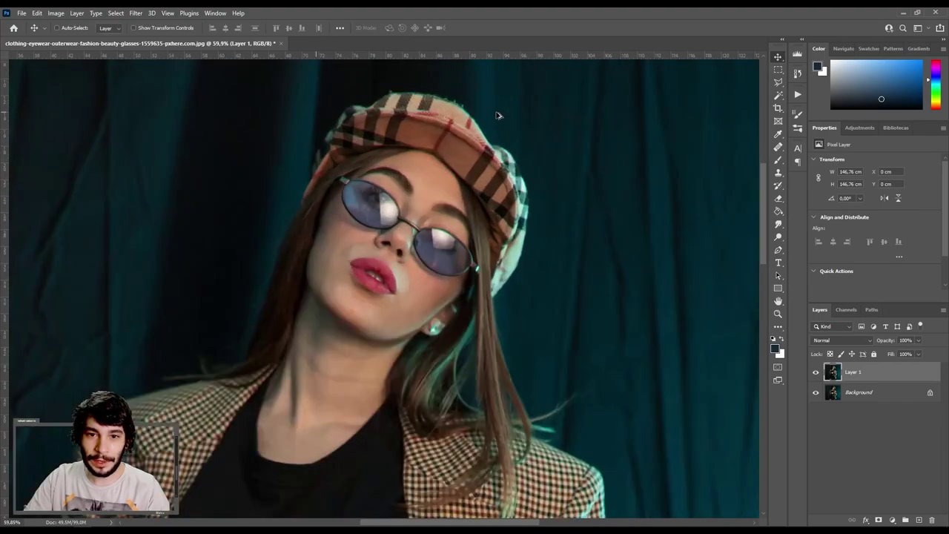
scroll(496, 115, up, 2)
scroll(497, 185, down, 2)
scroll(495, 224, up, 2)
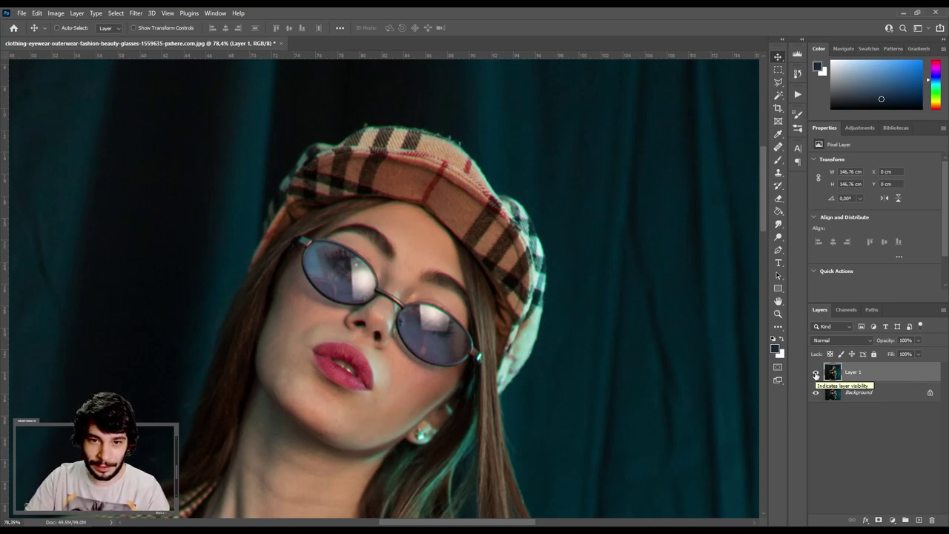
click(816, 374)
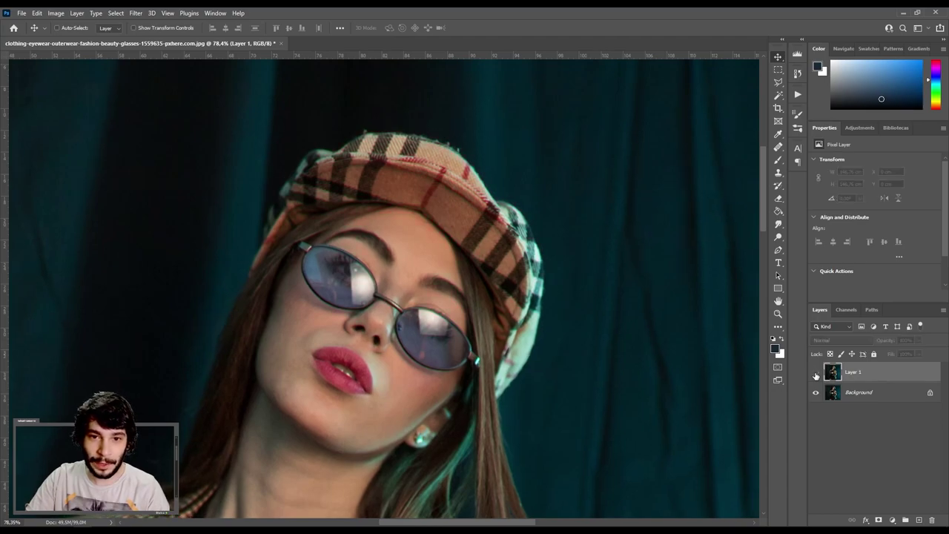
click(816, 374)
click(815, 375)
click(815, 374)
click(816, 374)
click(815, 374)
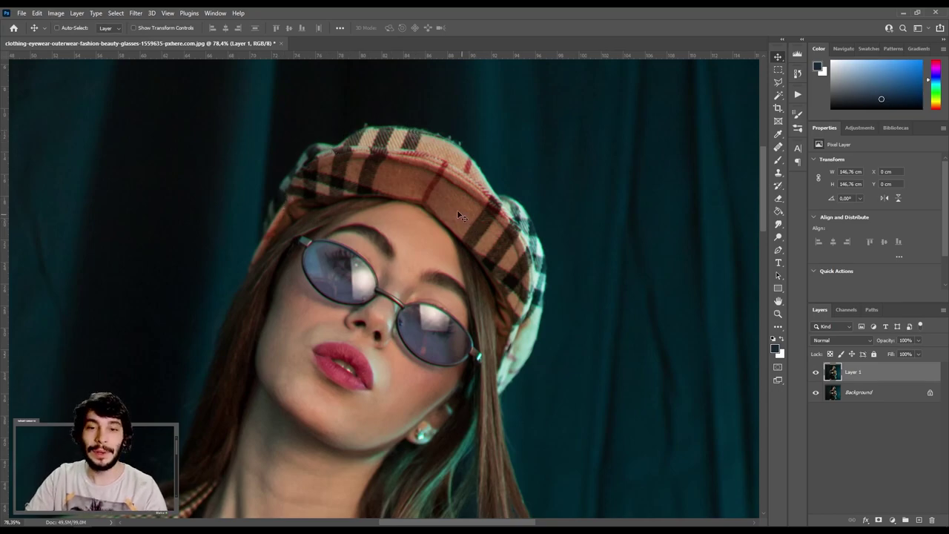
scroll(458, 210, down, 5)
scroll(453, 186, down, 4)
scroll(452, 181, up, 3)
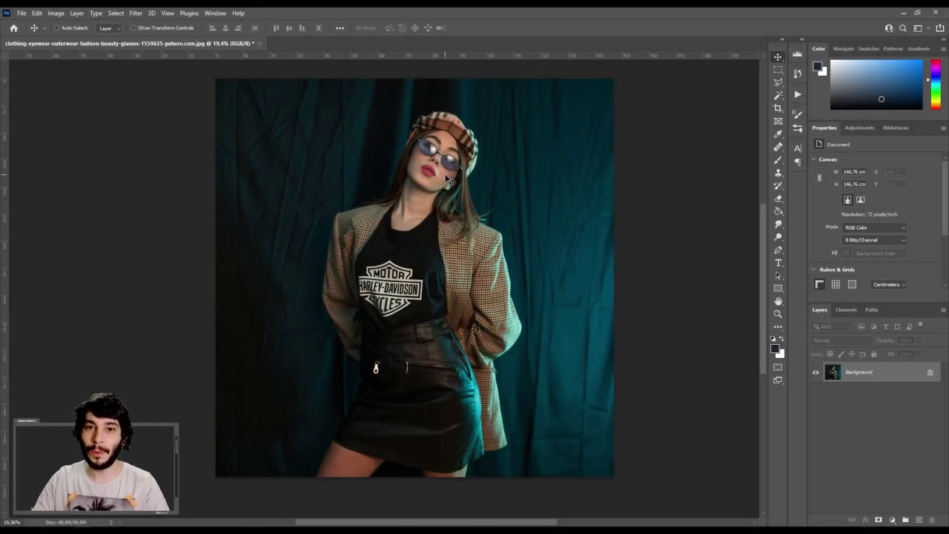
Step: Duplicate Background onto Layer 1 with Ctrl+J and bring up the Channels panel
key(ctrl)
key(ctrl+j)
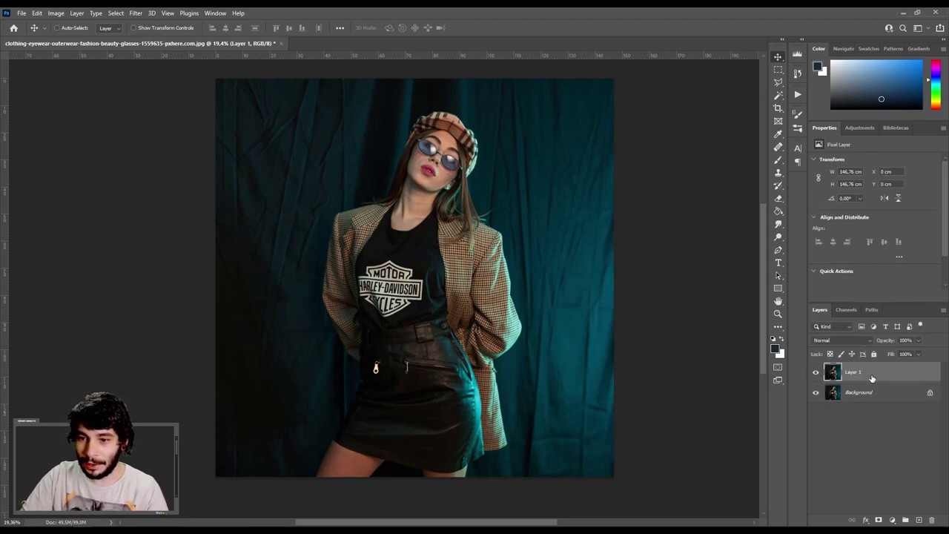
click(848, 313)
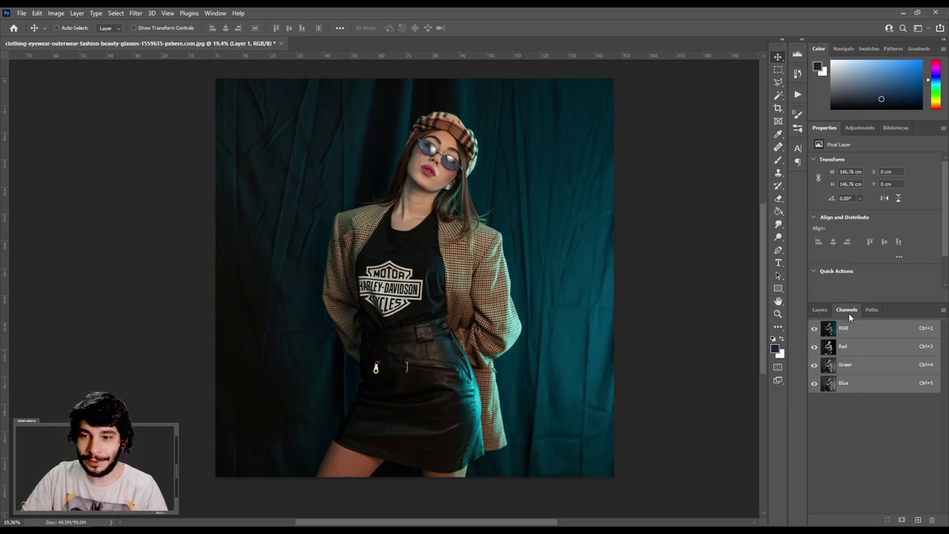
click(215, 13)
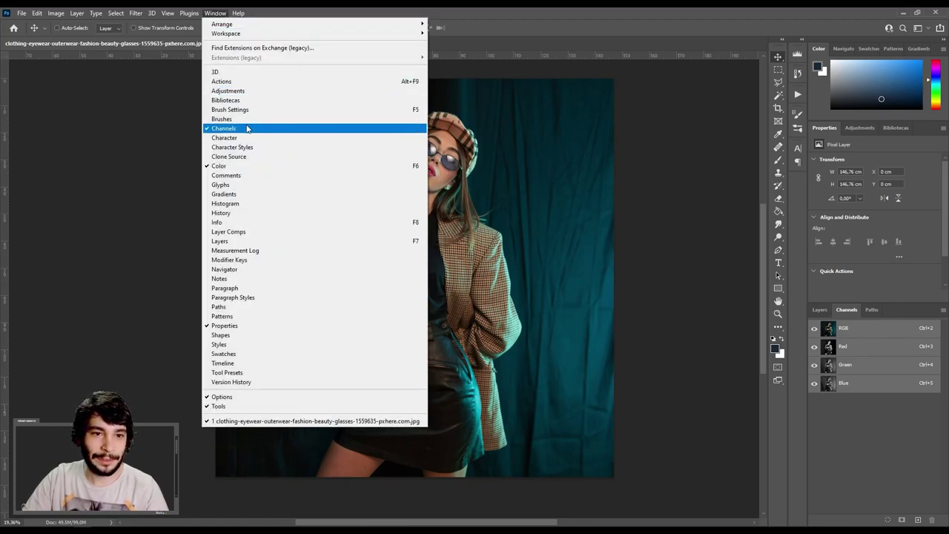
click(854, 309)
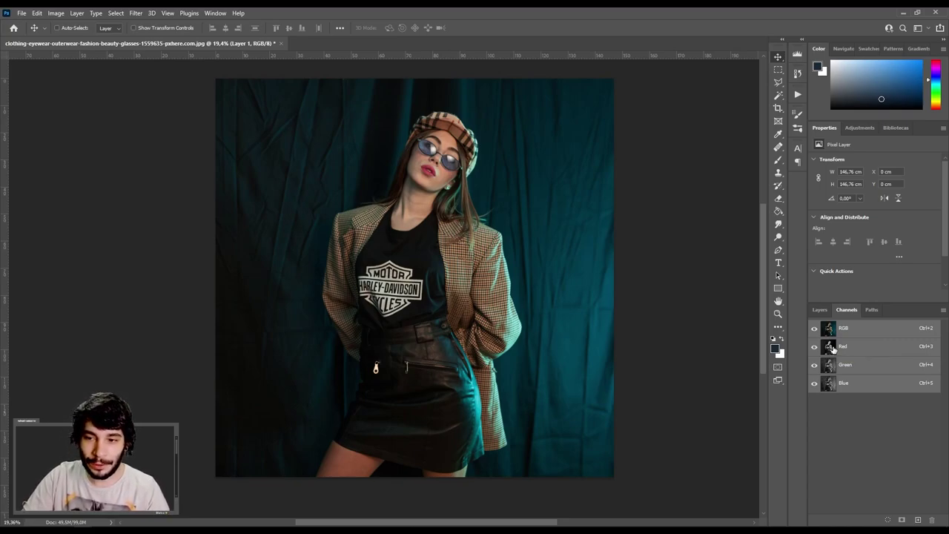
key(ctrl)
Step: Load the Red channel selection, target Red with the RGB composite visible, then return to Layers
ctrl+click(829, 346)
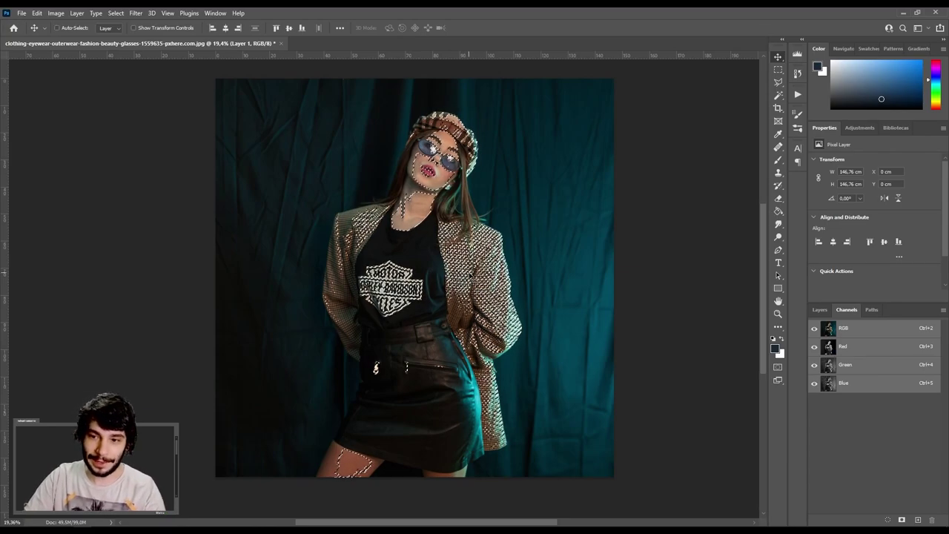
click(848, 351)
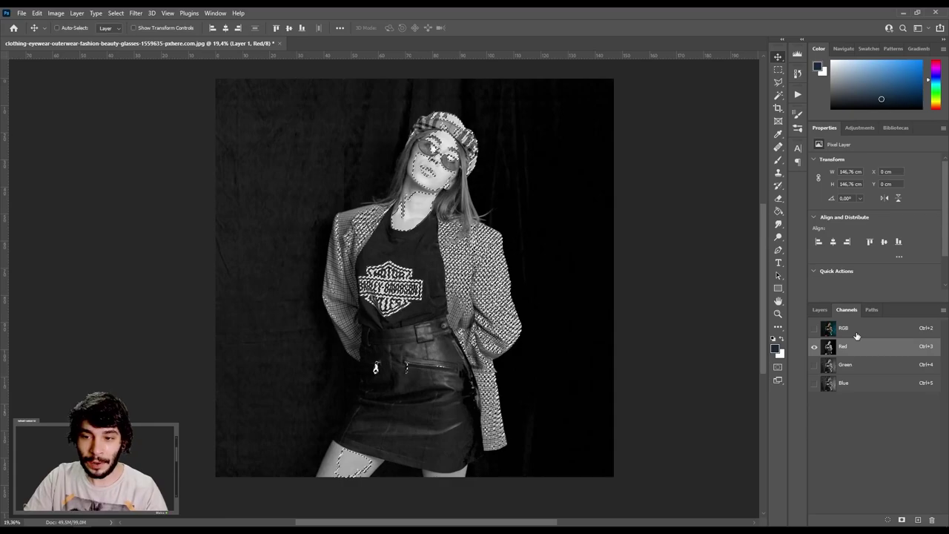
click(814, 329)
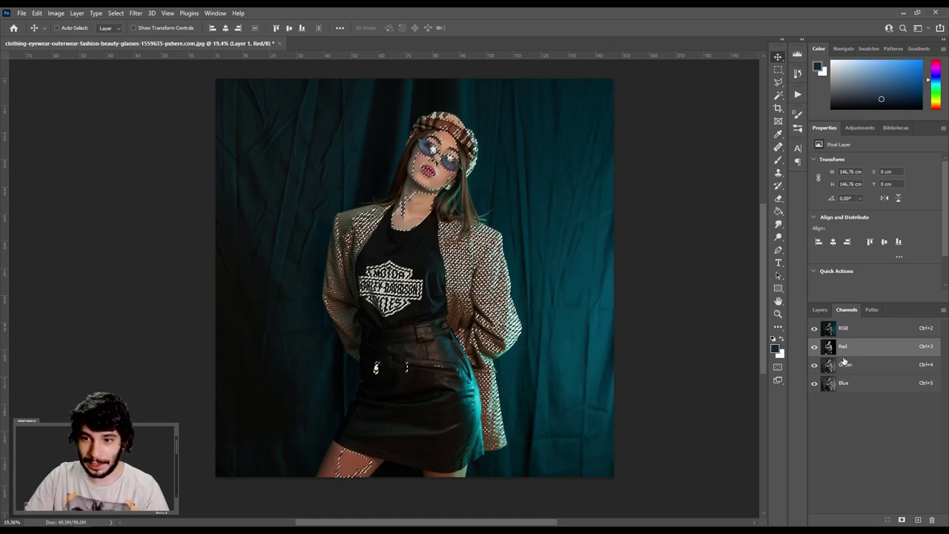
click(817, 310)
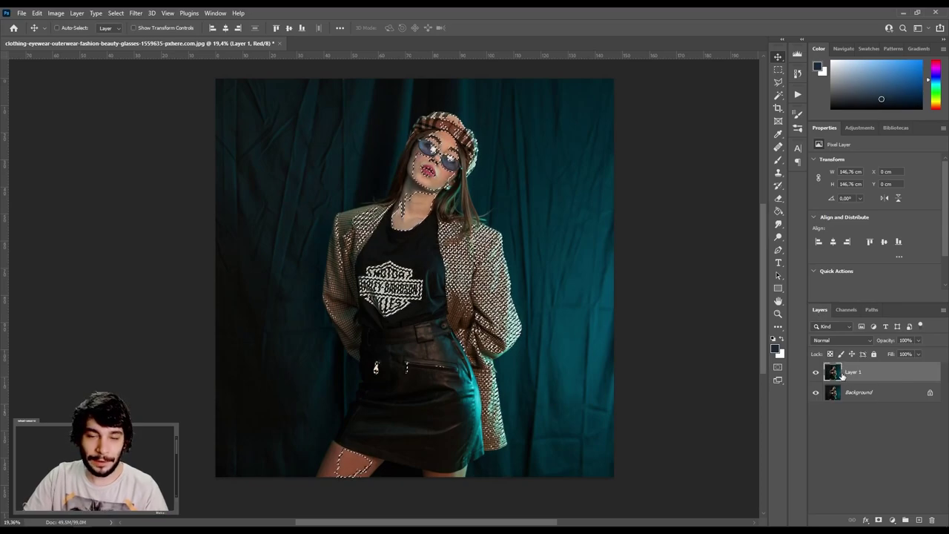
Step: Free-transform Layer 1's Red channel slightly up and right and commit the offset
key(ctrl)
key(ctrl+t)
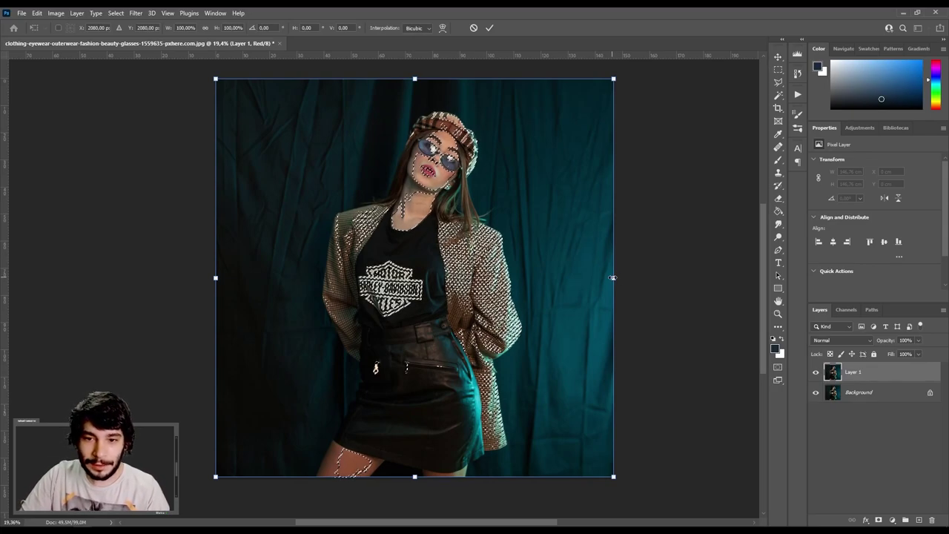
drag(534, 287, 532, 282)
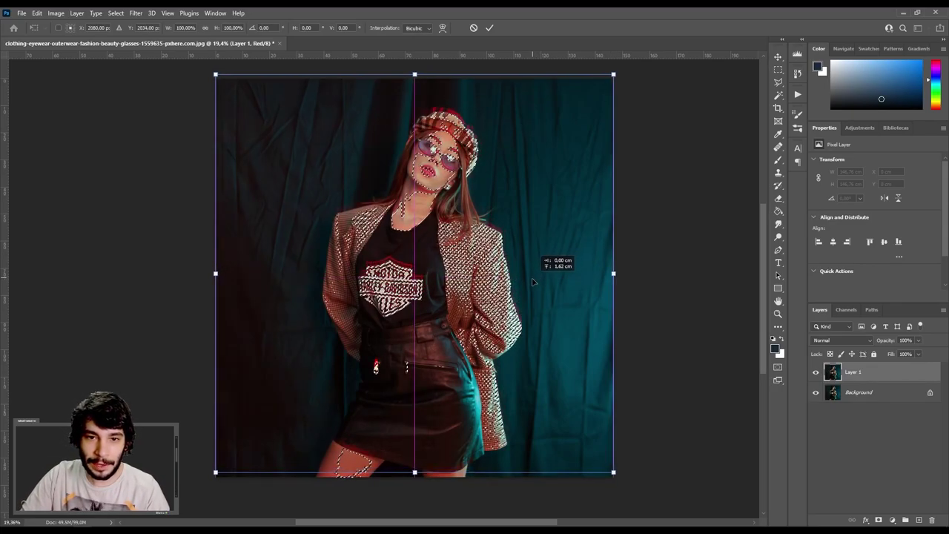
scroll(475, 160, up, 5)
scroll(475, 160, up, 3)
drag(473, 163, 475, 172)
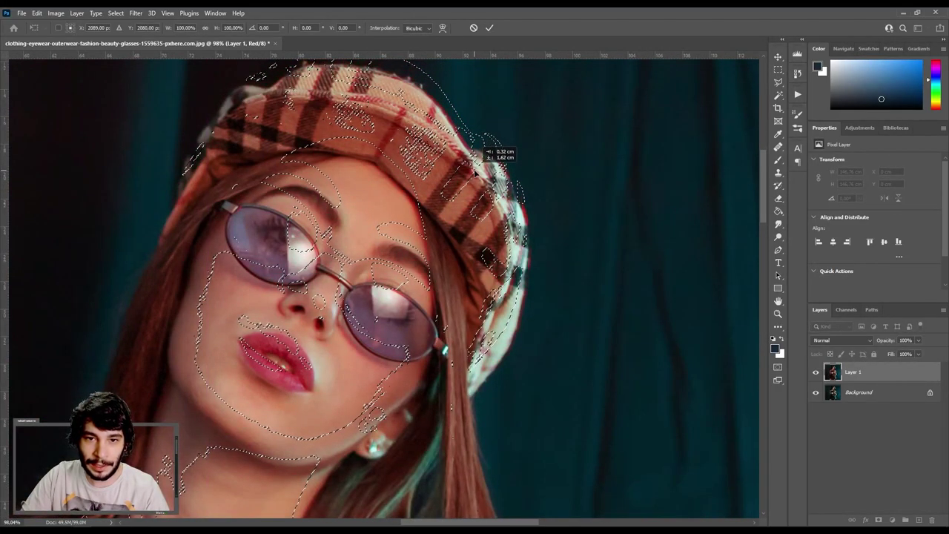
drag(474, 172, 474, 164)
scroll(474, 164, down, 5)
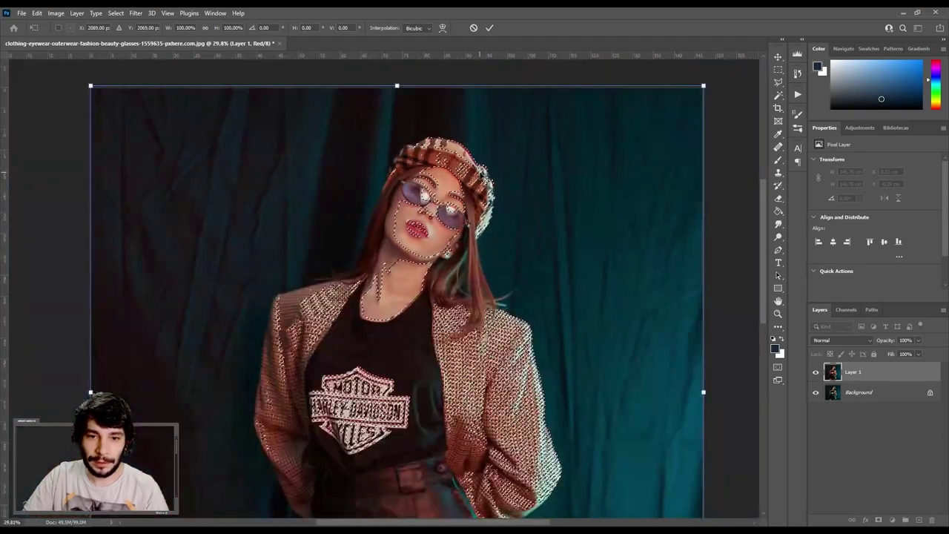
scroll(487, 202, down, 2)
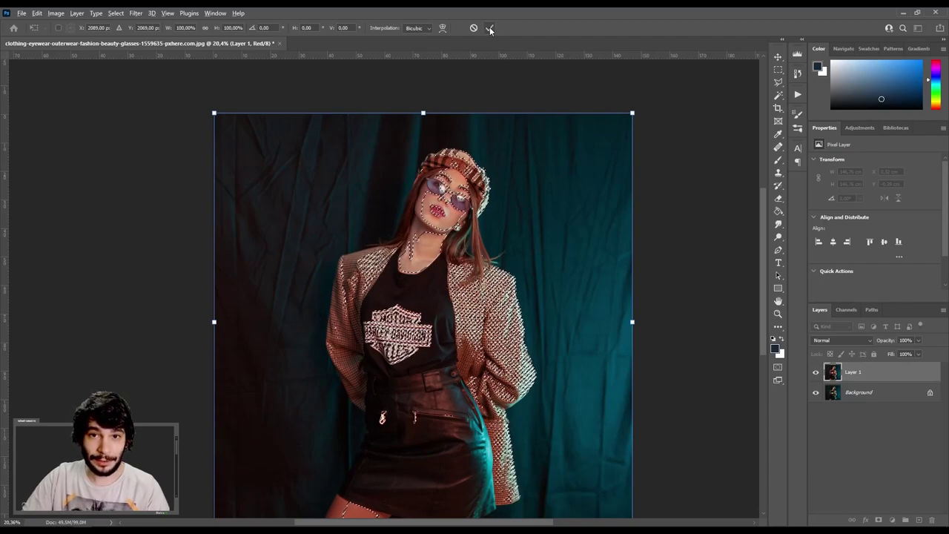
key(alt+space)
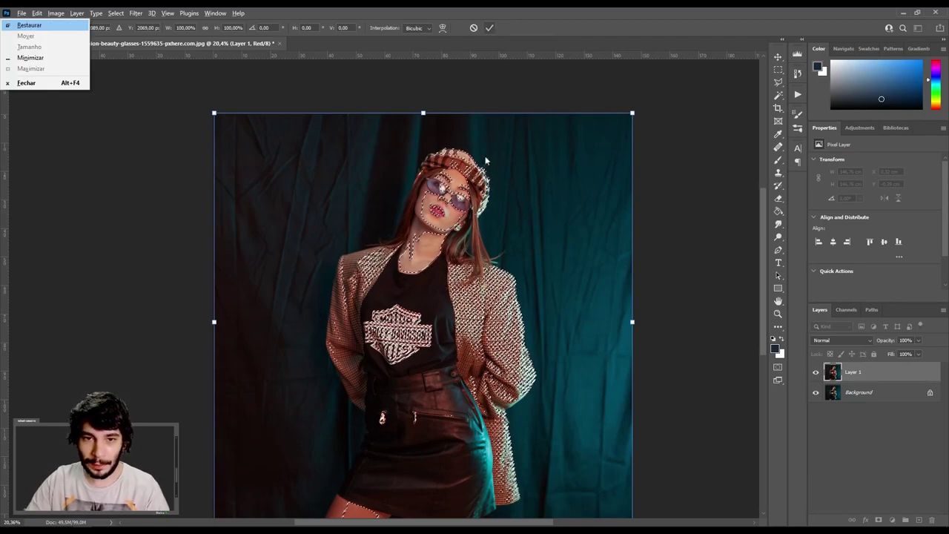
key(Escape)
key(Return)
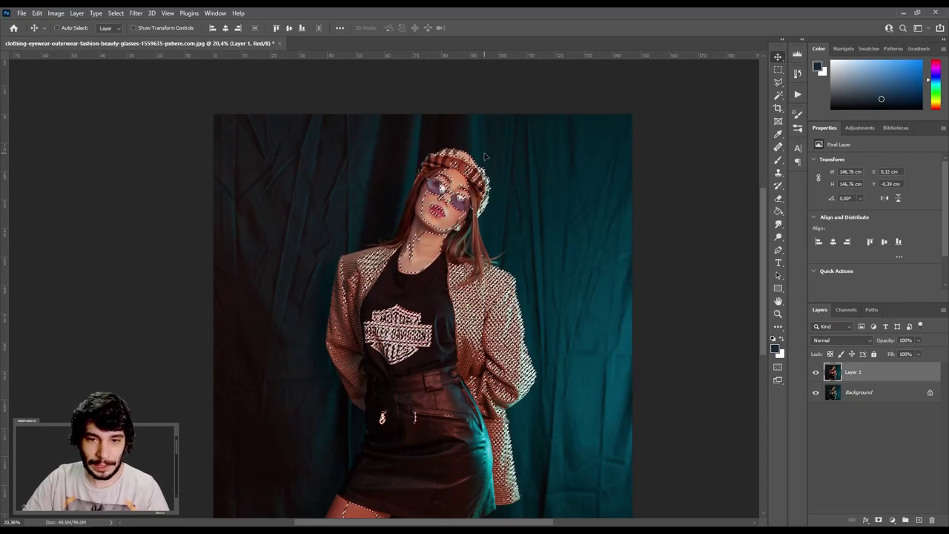
Step: Clear the selection with Ctrl+D and return to the Channels list
scroll(484, 155, down, 2)
scroll(478, 158, up, 1)
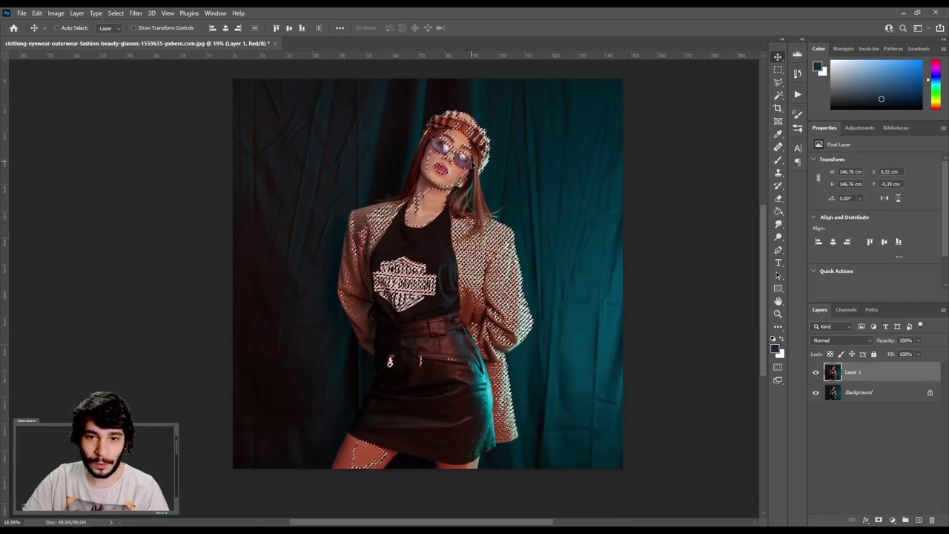
key(ctrl+d)
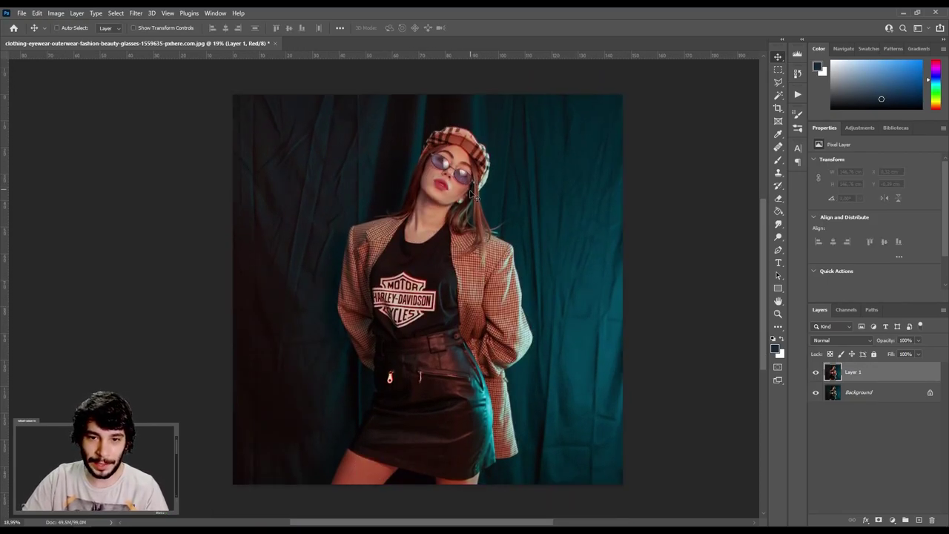
scroll(465, 220, up, 1)
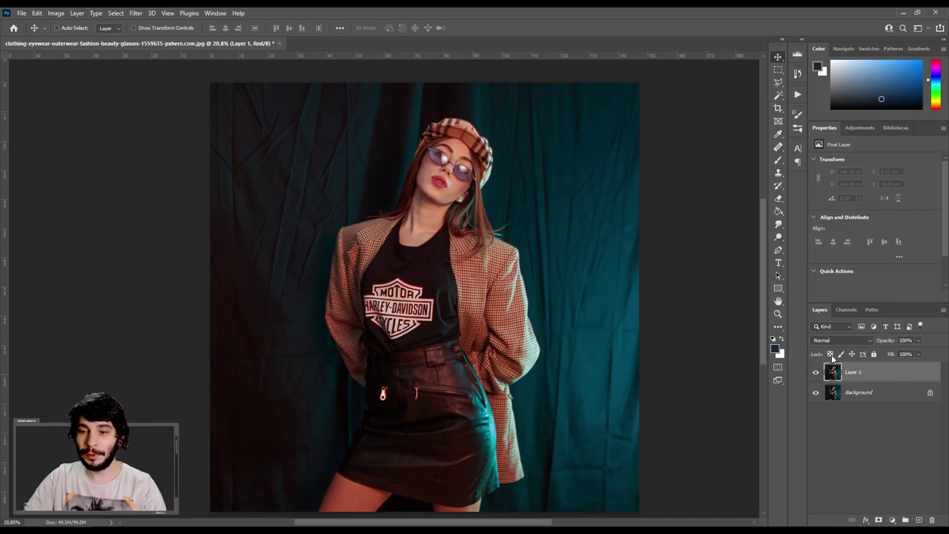
click(845, 309)
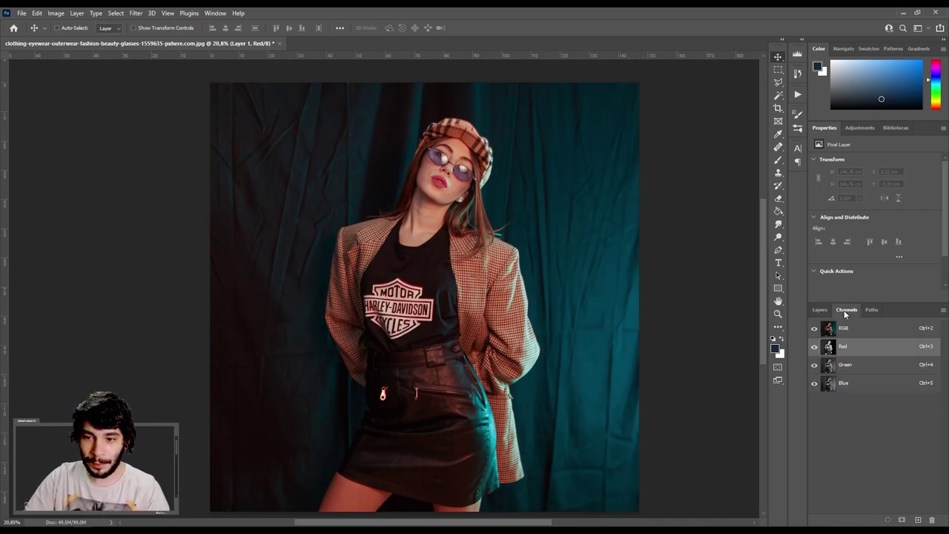
Step: Load the Blue channel selection and target Blue for editing, then return to Layers
ctrl+click(830, 390)
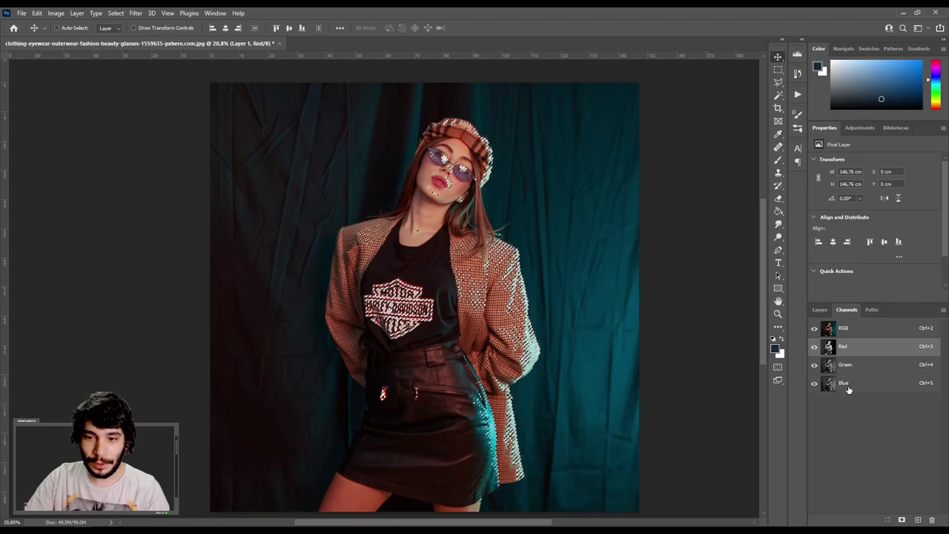
click(847, 388)
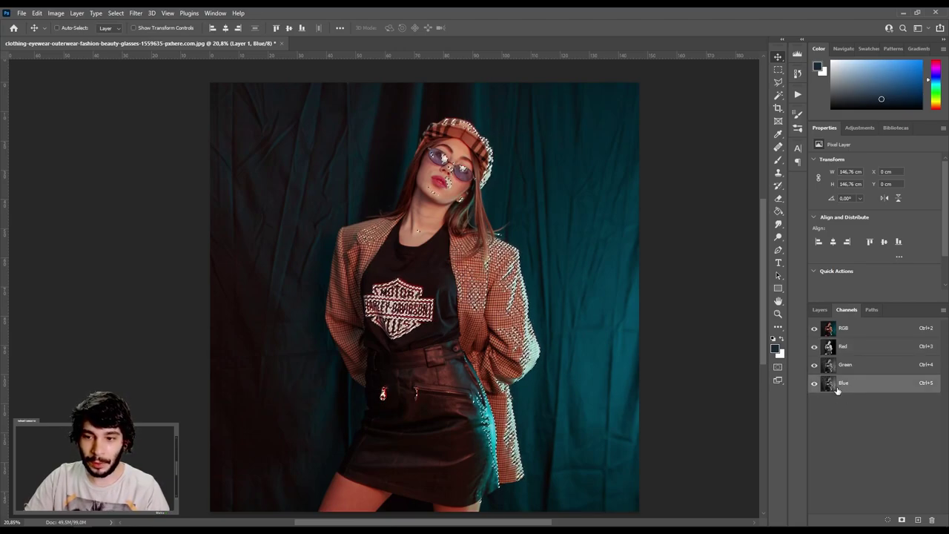
click(819, 309)
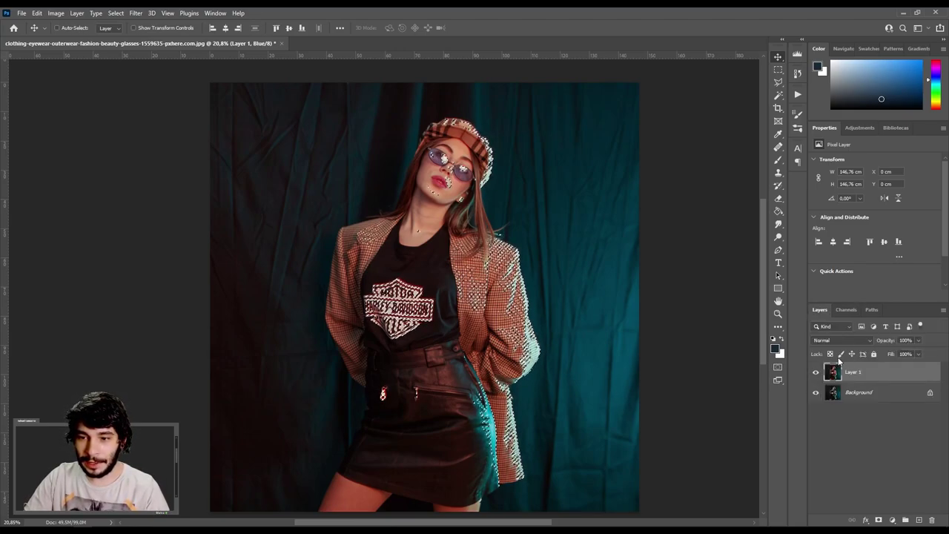
Step: Shift the Blue channel 0,49 cm left with Free Transform, commit it, and zoom out
key(ctrl+t)
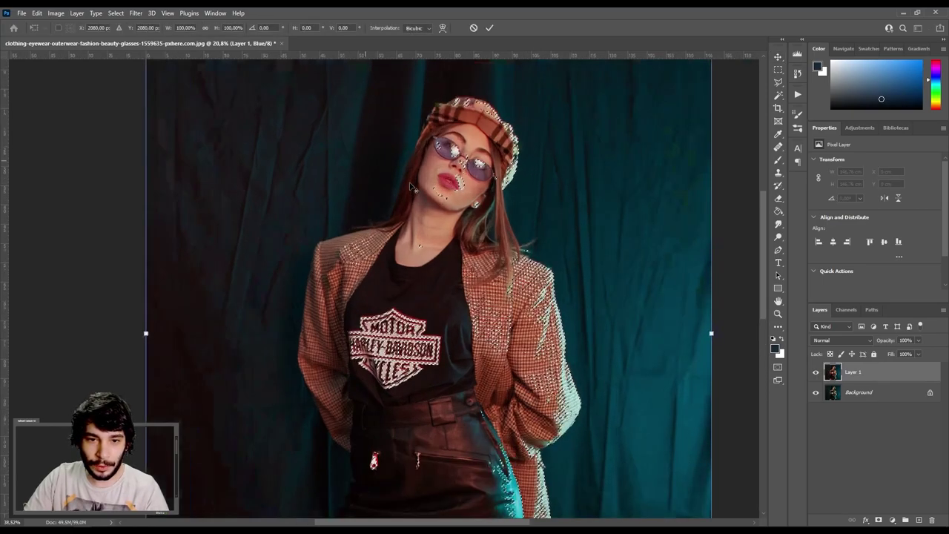
drag(412, 178, 463, 190)
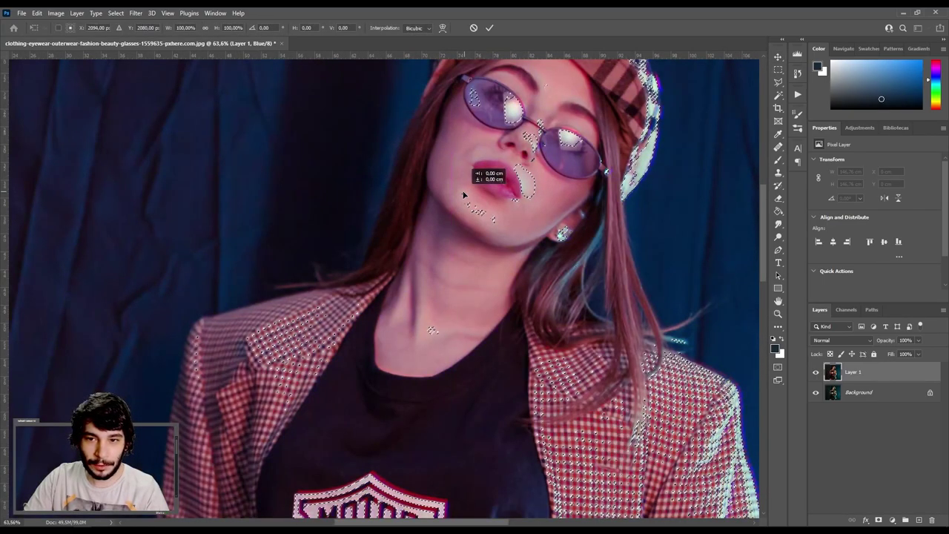
drag(463, 191, 456, 195)
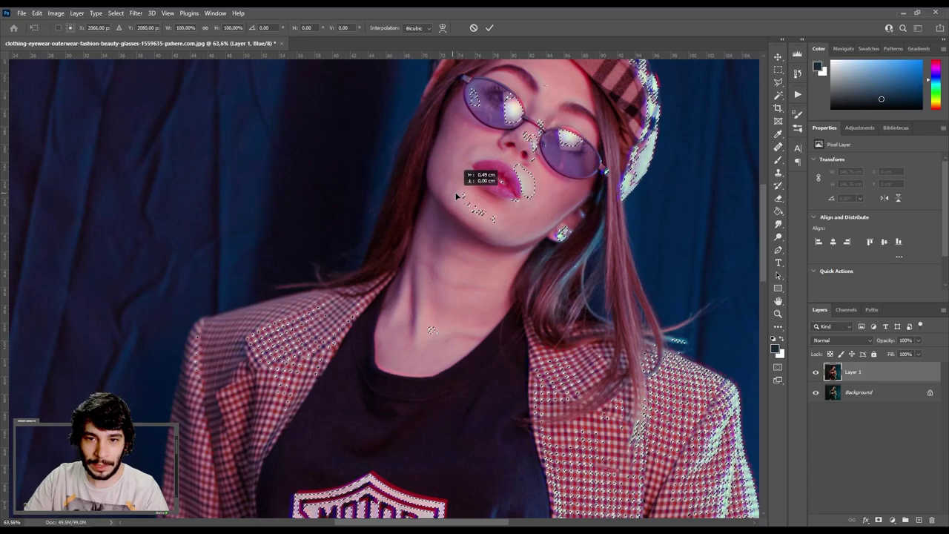
key(Return)
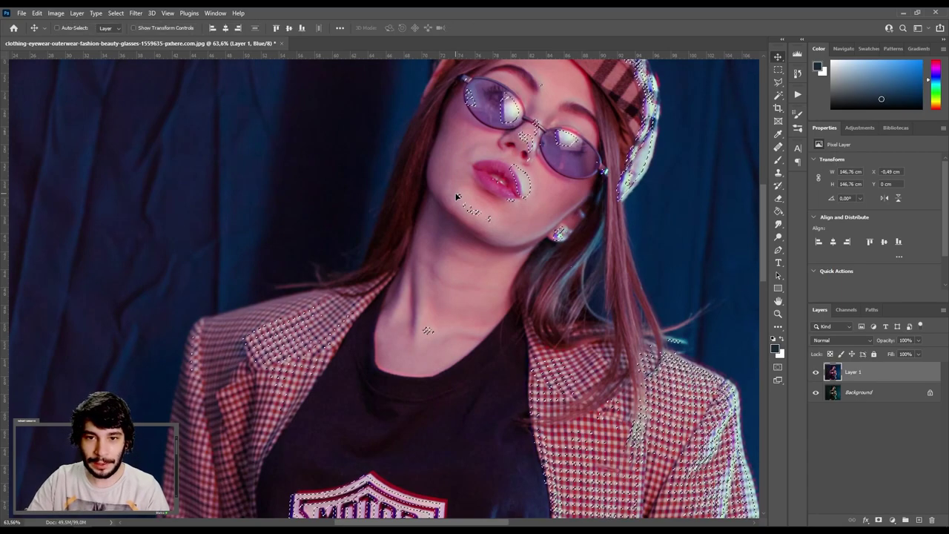
key(ctrl)
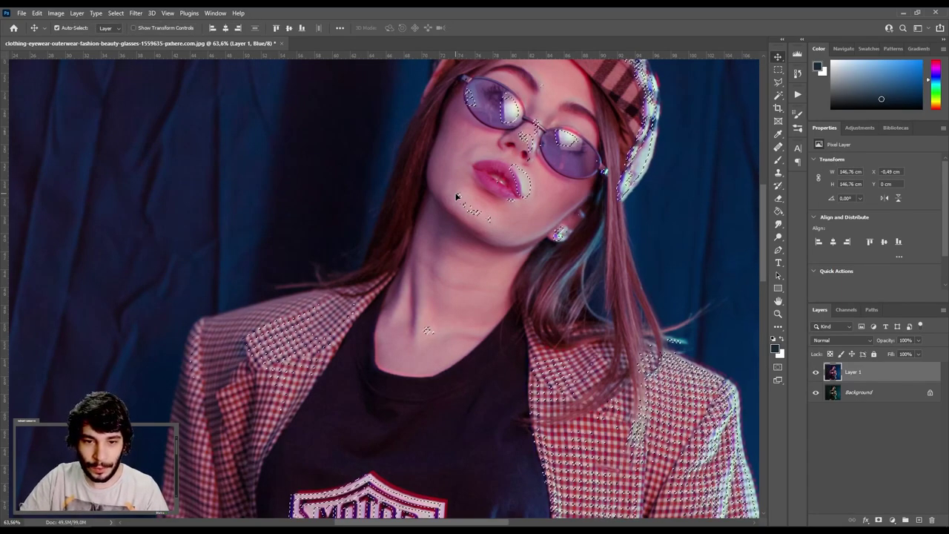
alt+scroll(456, 196, down, 2)
alt+scroll(458, 196, down, 2)
alt+scroll(460, 197, down, 1)
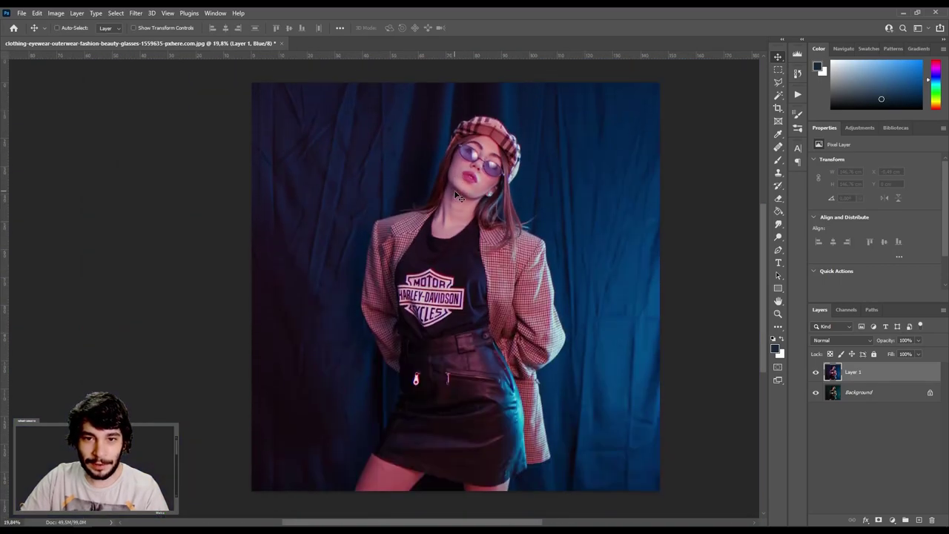
alt+scroll(460, 199, up, 3)
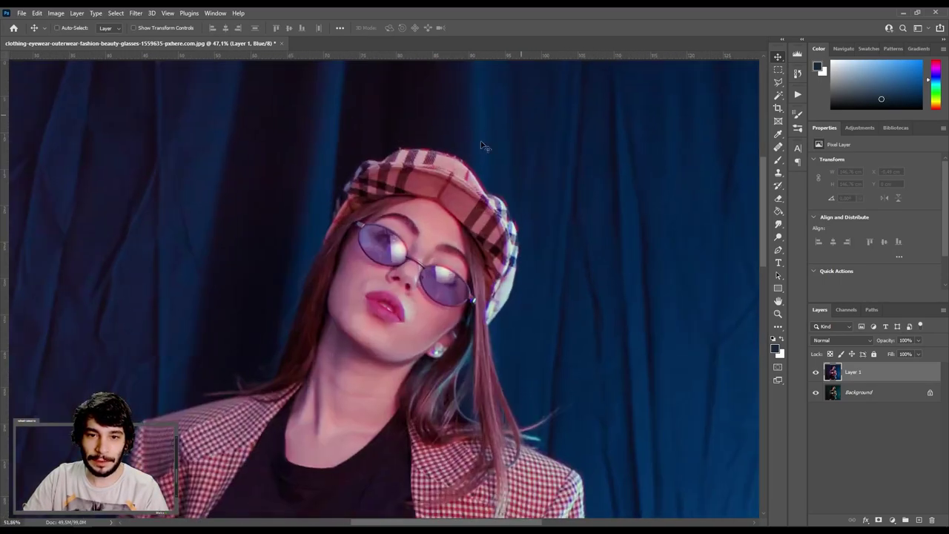
alt+scroll(469, 207, up, 2)
click(816, 373)
click(815, 373)
click(815, 373)
click(816, 373)
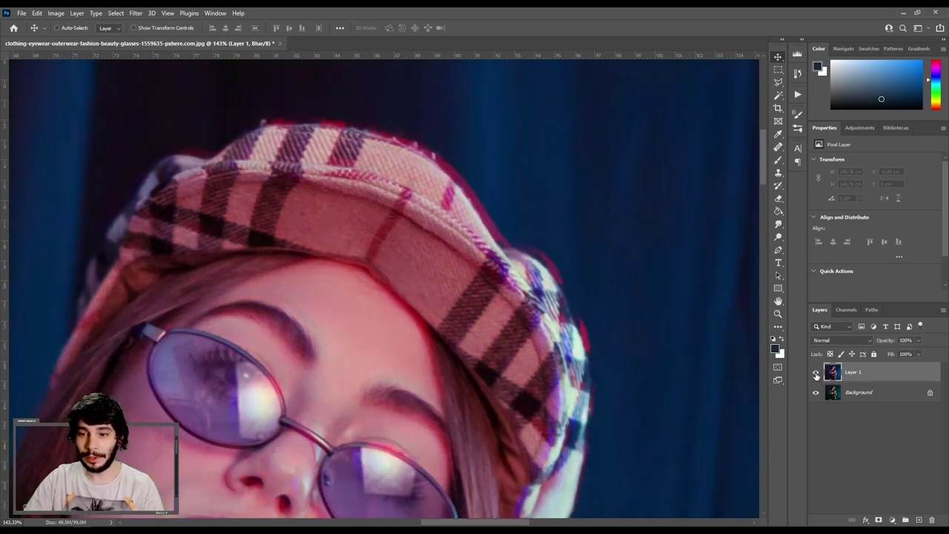
click(815, 373)
click(815, 373)
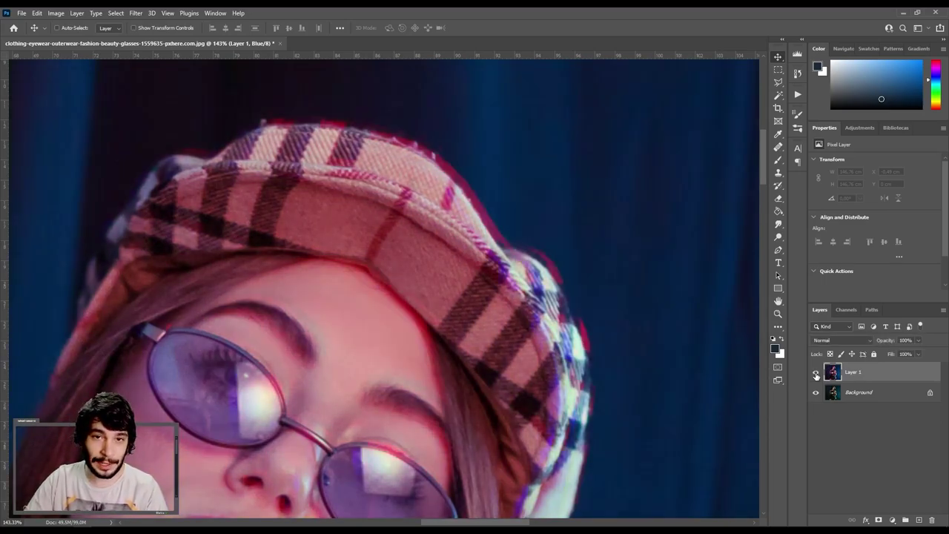
click(815, 373)
click(815, 372)
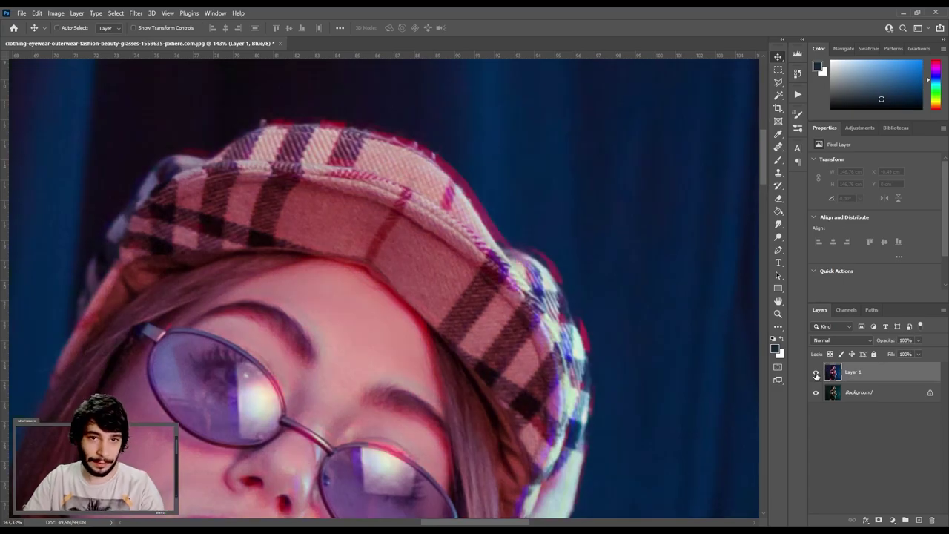
click(486, 224)
click(459, 206)
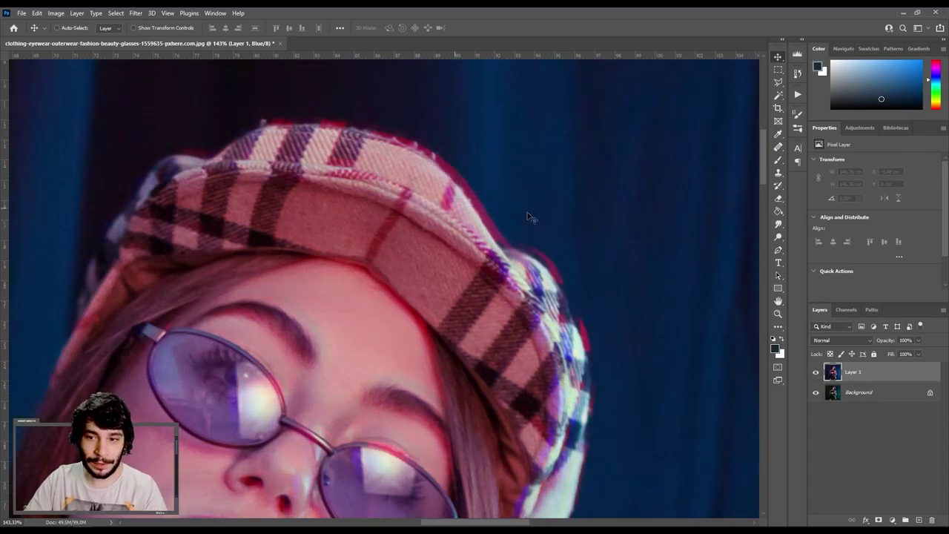
scroll(496, 217, down, 5)
scroll(475, 202, down, 3)
scroll(474, 203, down, 2)
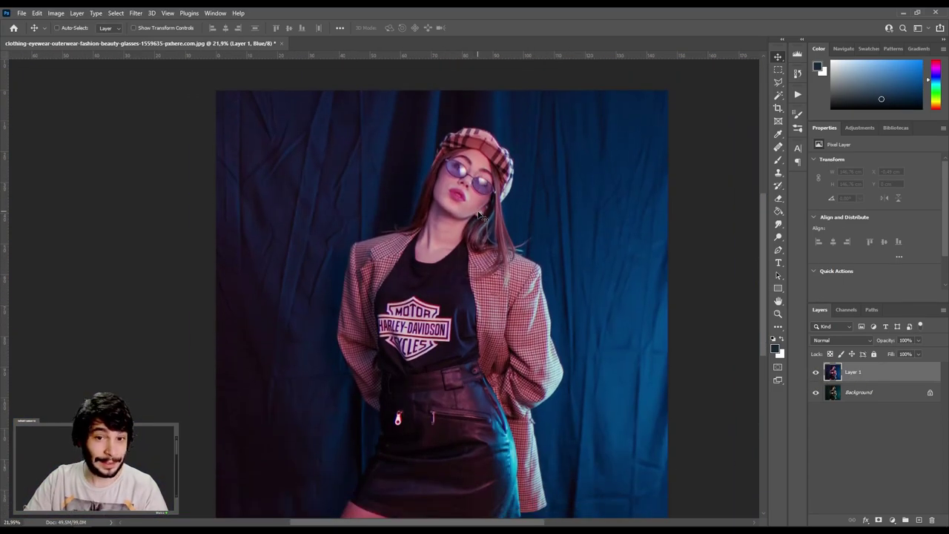
scroll(478, 215, down, 1)
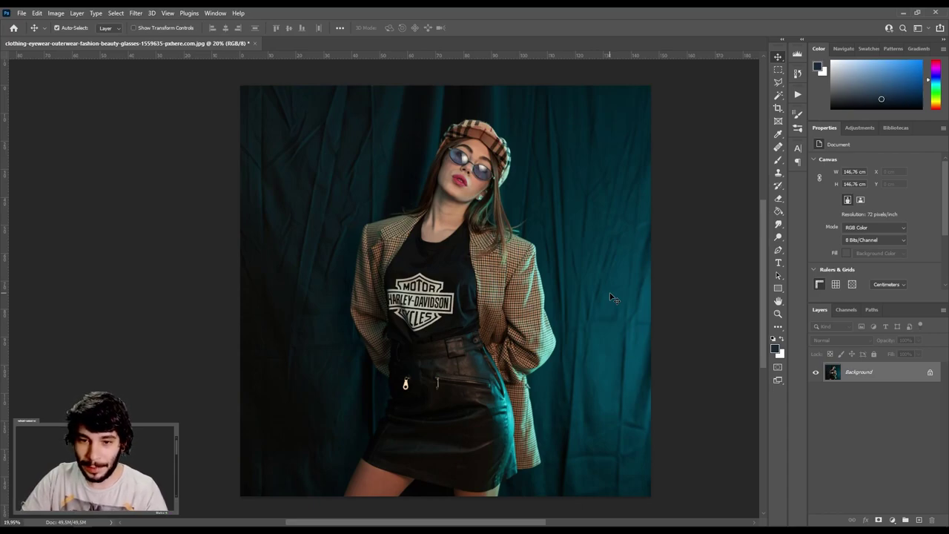
Step: Duplicate the Background photo into a new Layer 1 with Ctrl+J
key(ctrl+j)
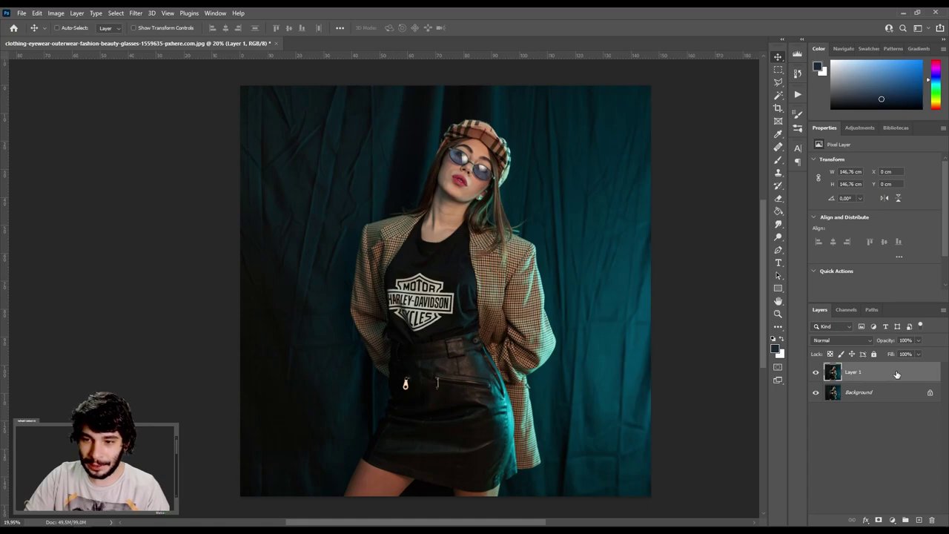
Step: Open Layer 1's Blending Options and uncheck the R channel under Advanced Blending
double_click(853, 372)
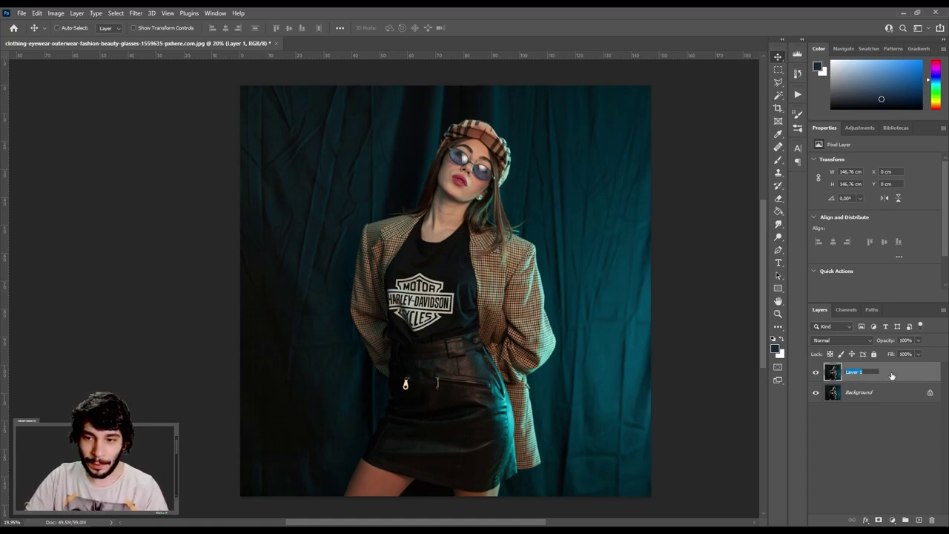
click(893, 376)
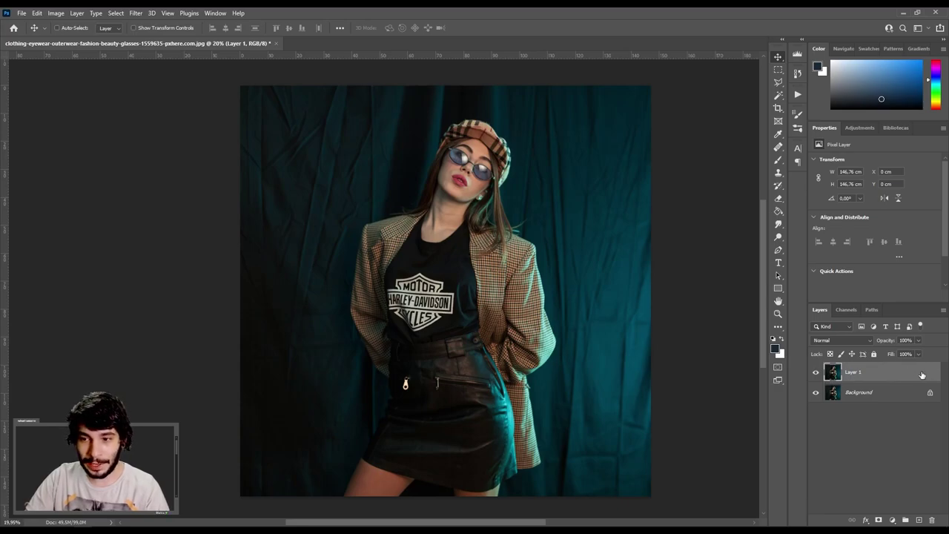
double_click(914, 376)
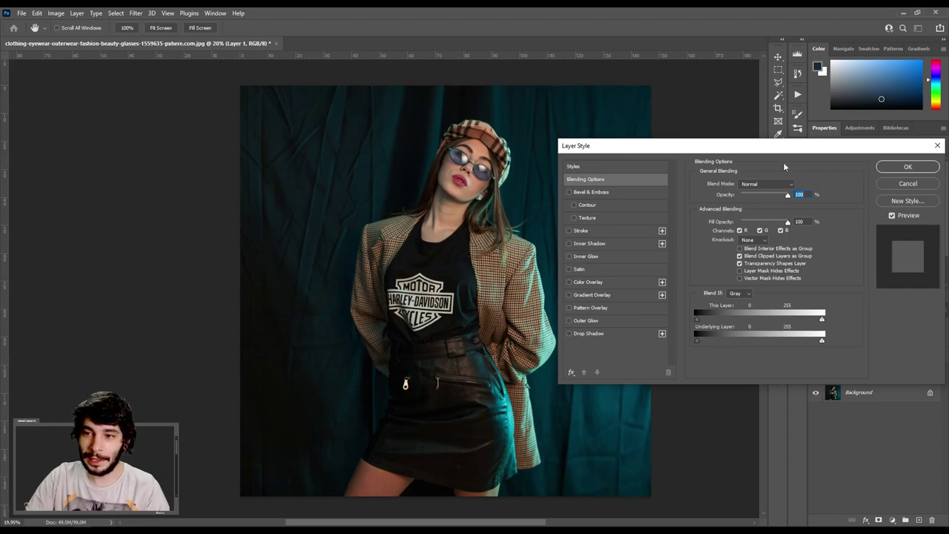
mouse_move(665, 152)
mouse_down()
mouse_move(240, 154)
mouse_move(633, 142)
mouse_move(669, 81)
mouse_up()
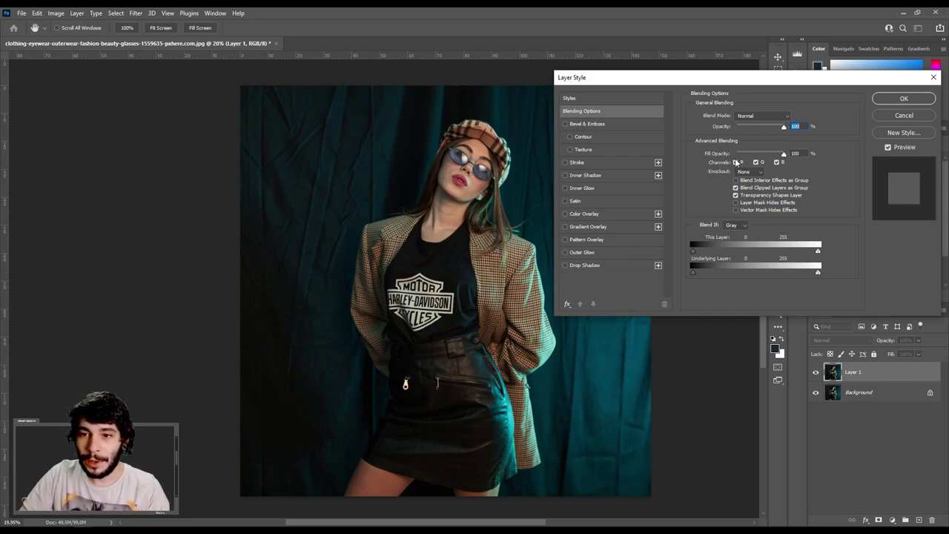
click(735, 162)
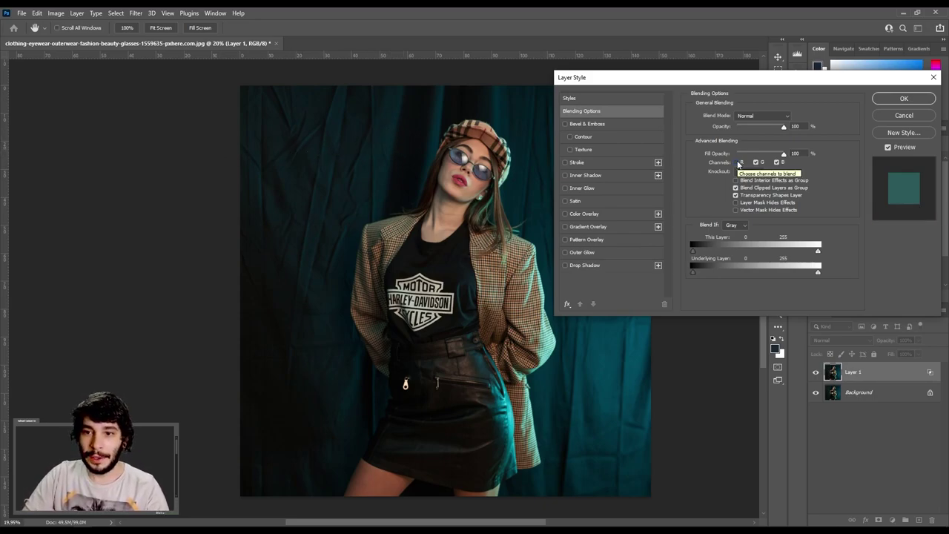
Step: Leave only the R and B channels checked, excluding G, and apply the layer style
click(777, 162)
click(776, 162)
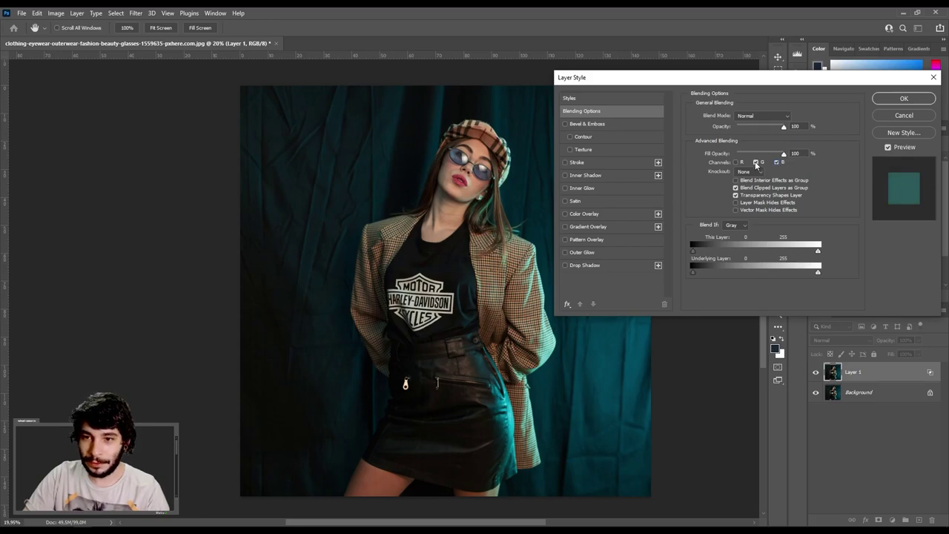
click(755, 162)
click(756, 162)
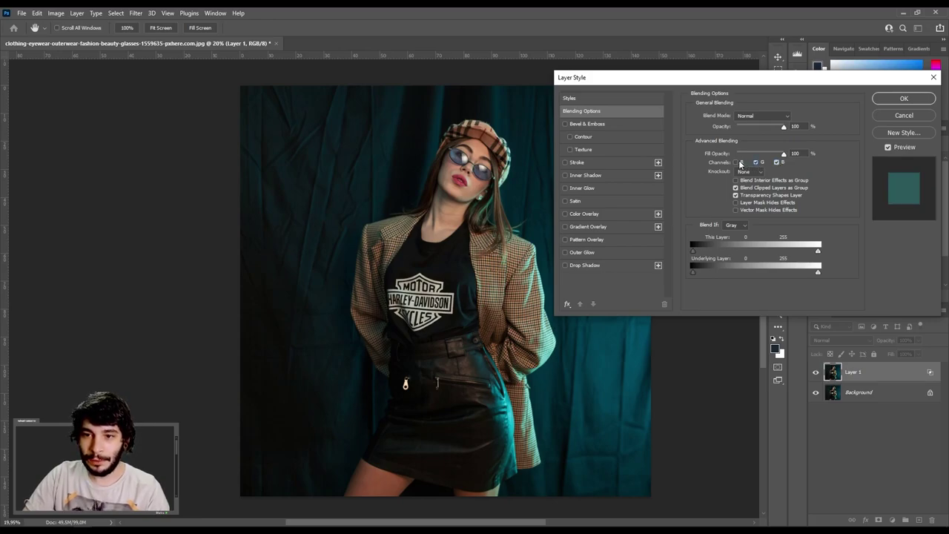
click(738, 162)
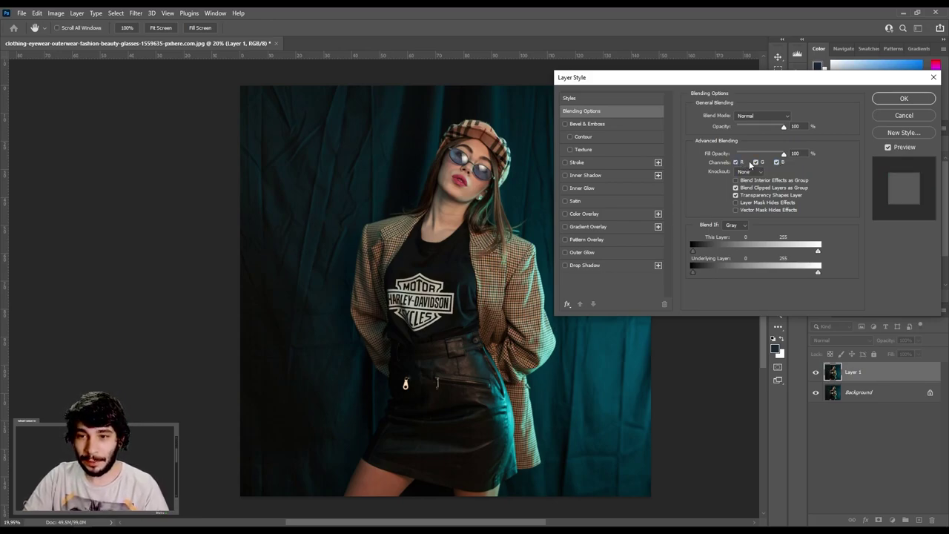
click(757, 162)
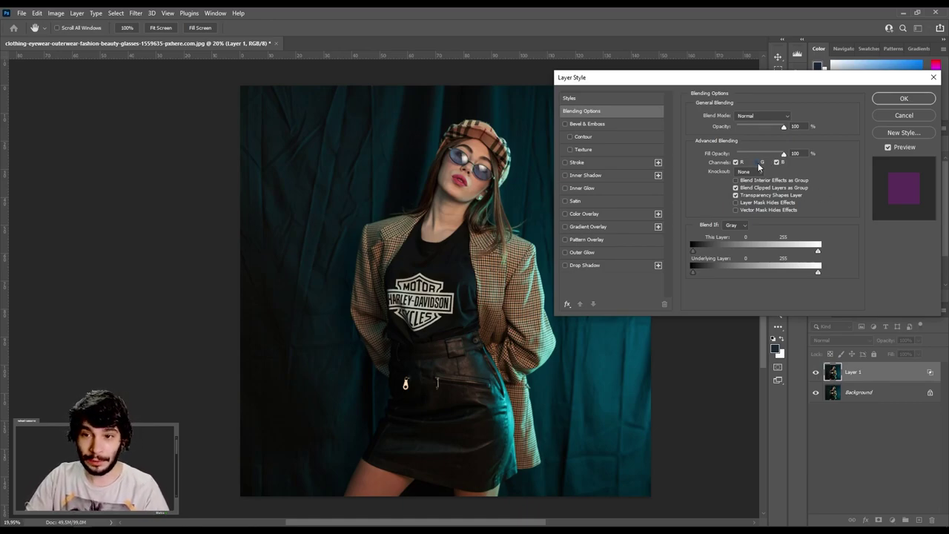
click(904, 99)
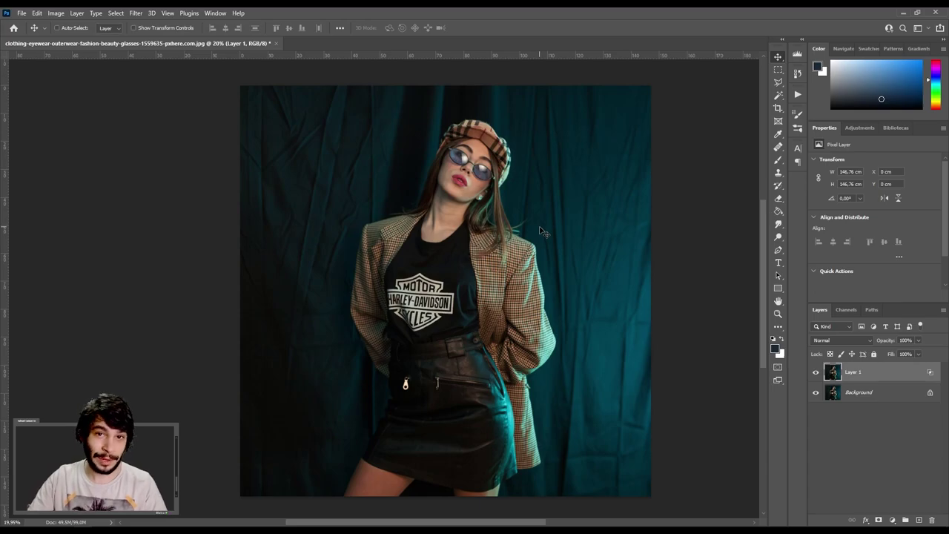
Step: Scale Layer 1 up to about 101% (147,95 cm square) so magenta and green fringes edge the model
mouse_move(511, 243)
mouse_down()
mouse_move(525, 242)
mouse_move(497, 199)
mouse_move(490, 209)
mouse_move(538, 202)
mouse_move(529, 250)
mouse_up()
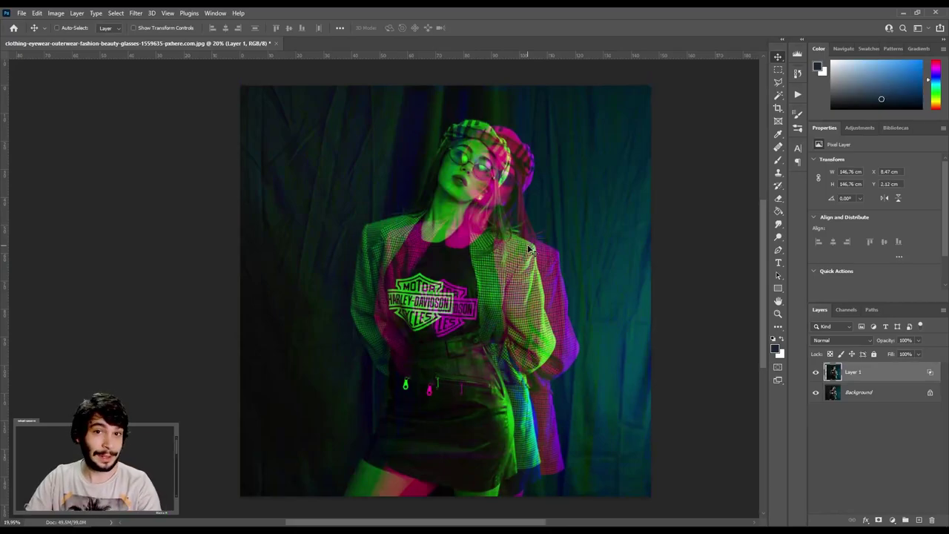
key(ctrl+z)
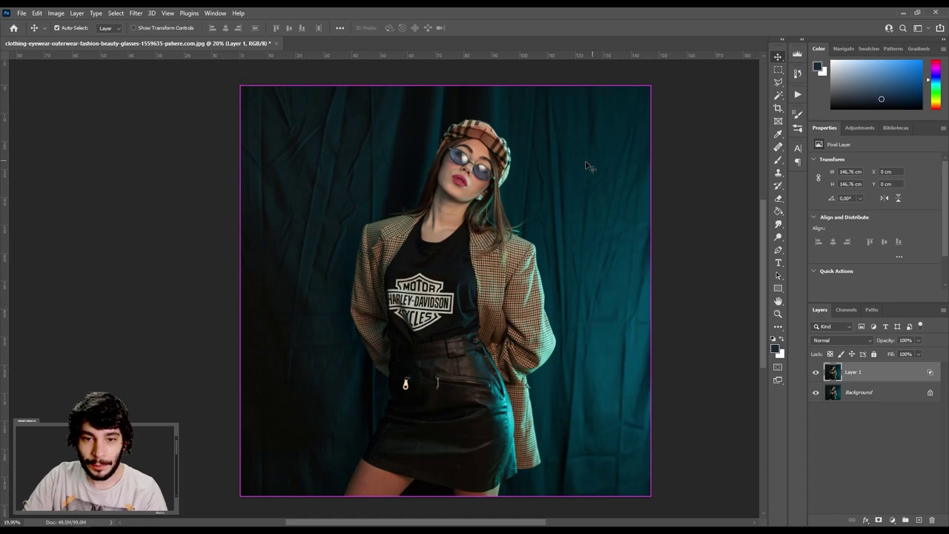
key(ctrl+t)
scroll(669, 80, up, 3)
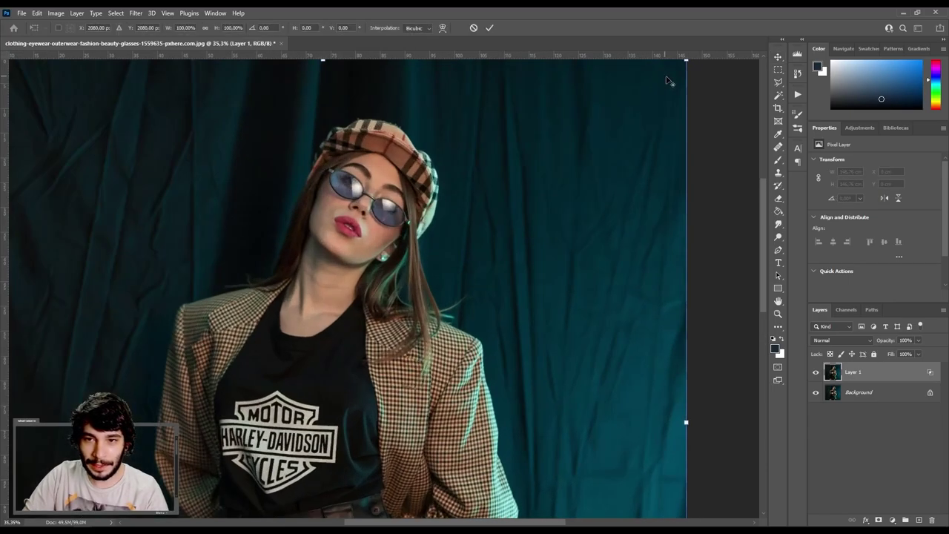
scroll(675, 97, up, 2)
drag(684, 105, 603, 271)
drag(642, 186, 652, 183)
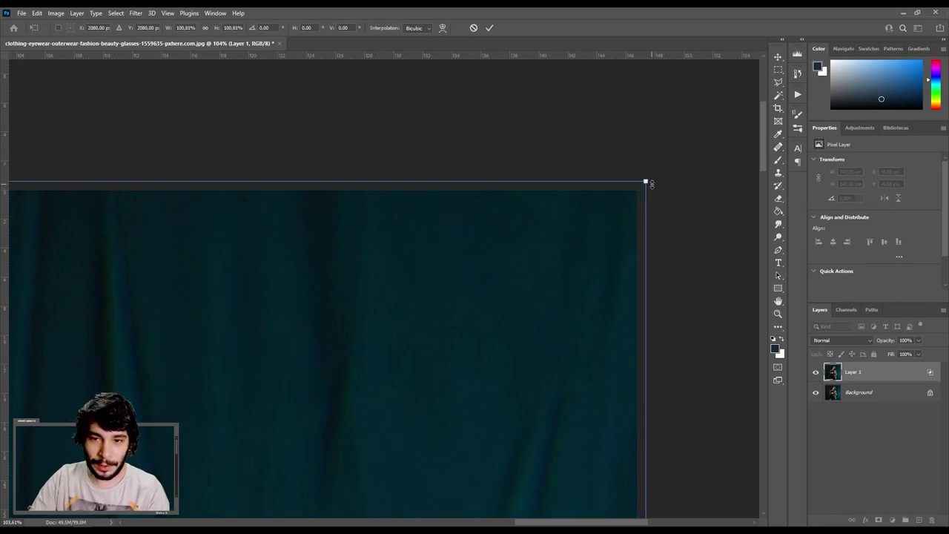
key(Return)
key(ctrl+0)
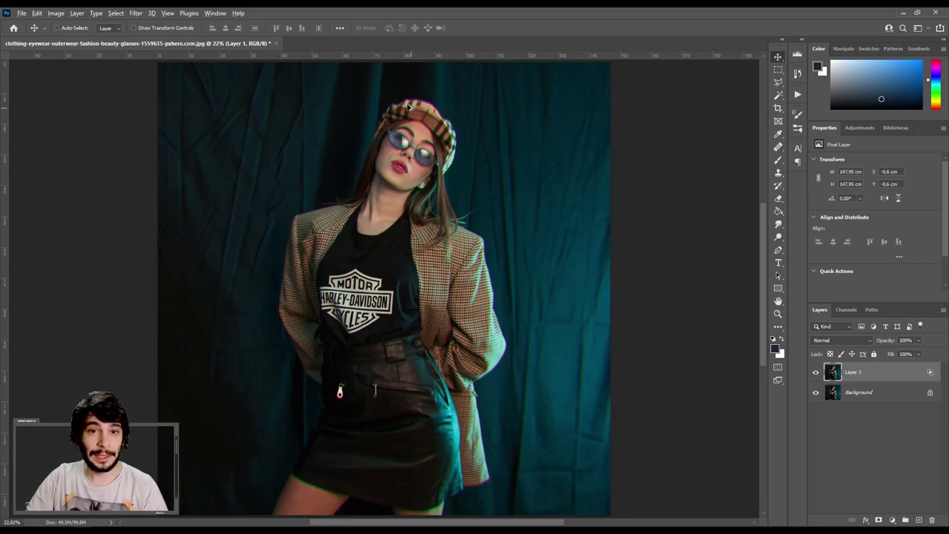
scroll(407, 101, up, 3)
scroll(408, 101, up, 3)
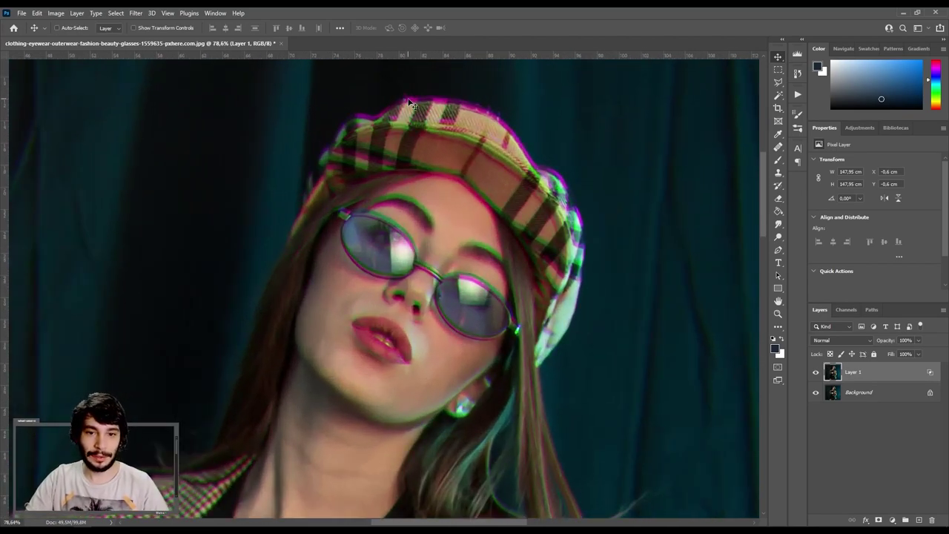